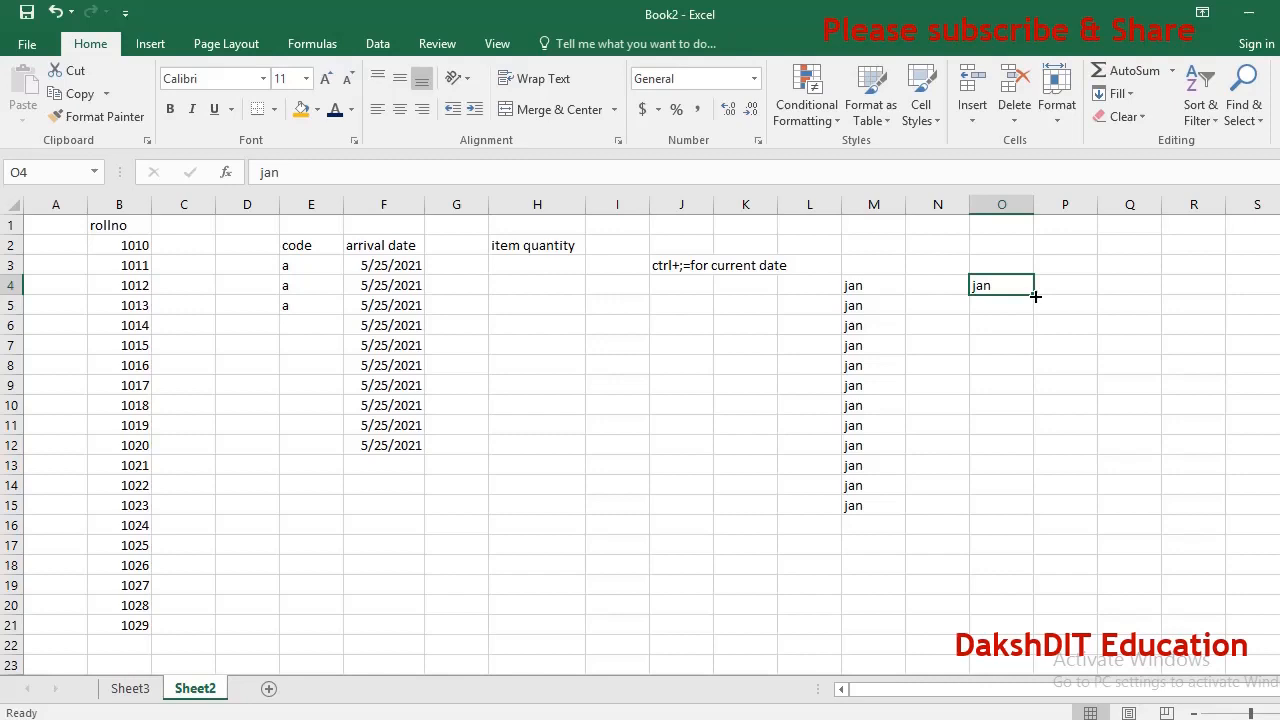
Autofill the jan entry in O4 down to O15 to create the month series.
left_click_drag(1035, 296, 1044, 513)
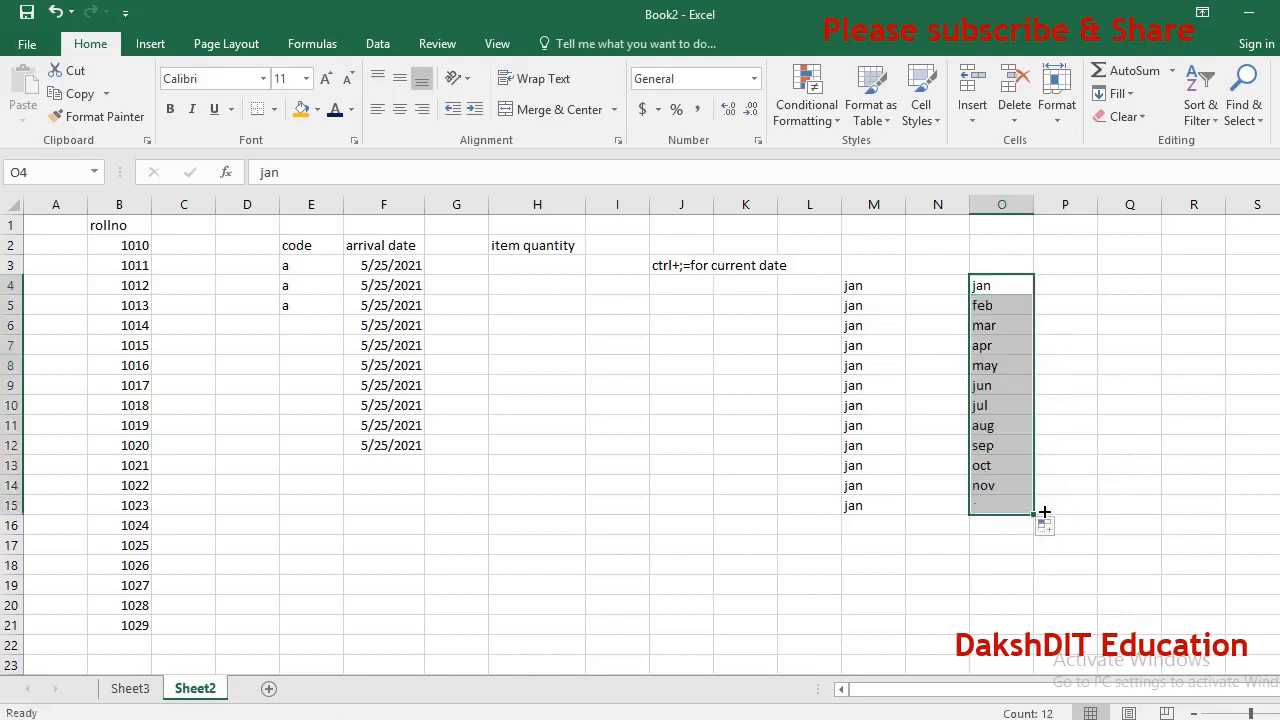
Enter january in J5 and autofill it down to J16 to list the full month names.
left_click(669, 308)
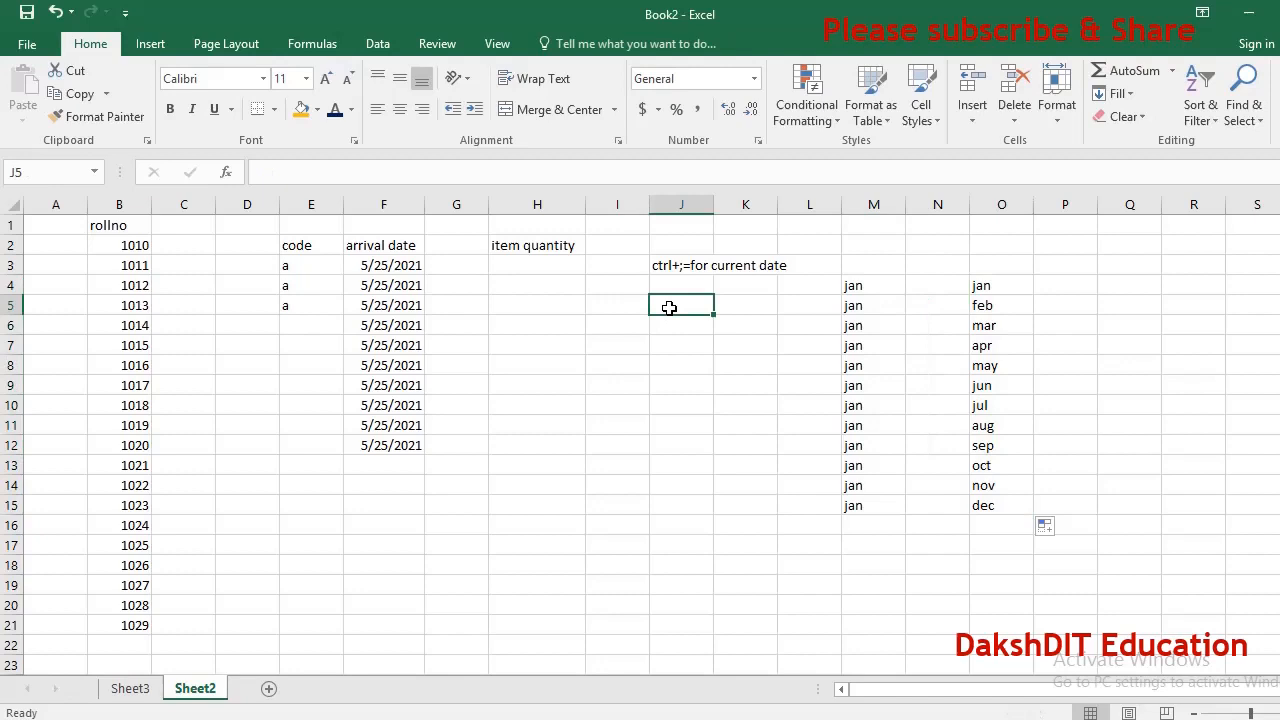
type("januar")
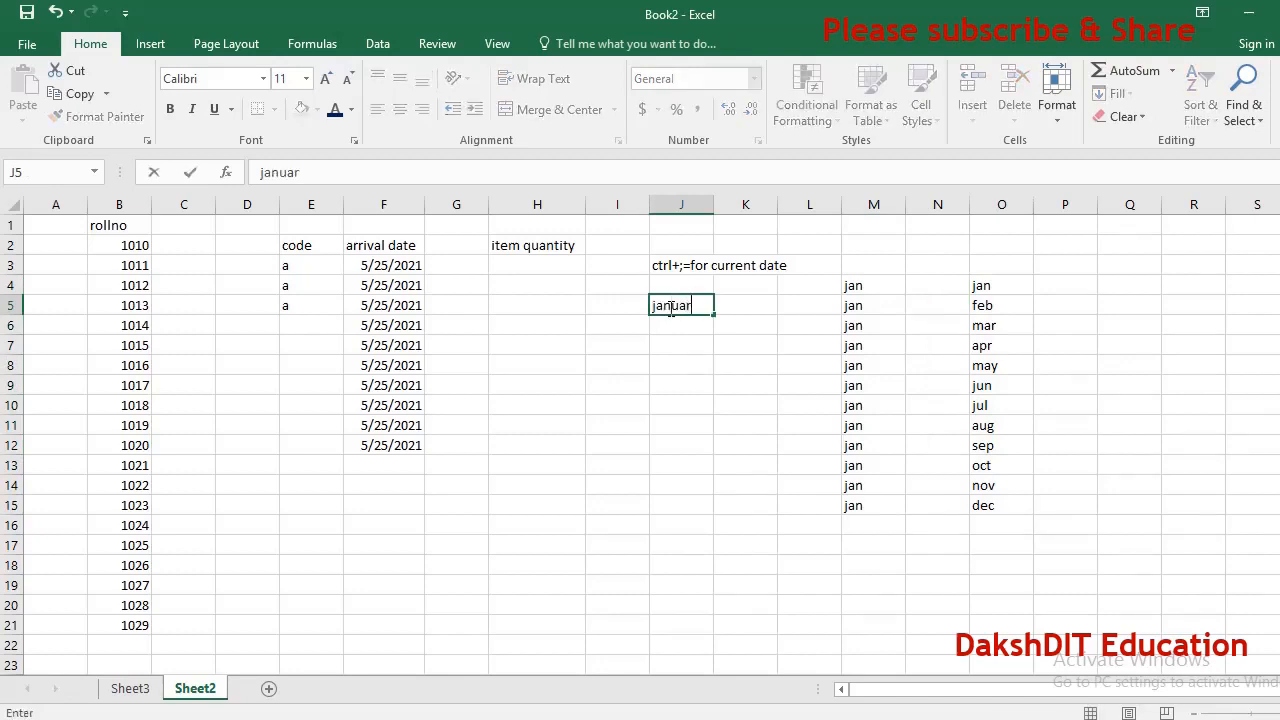
type("y")
key("Return")
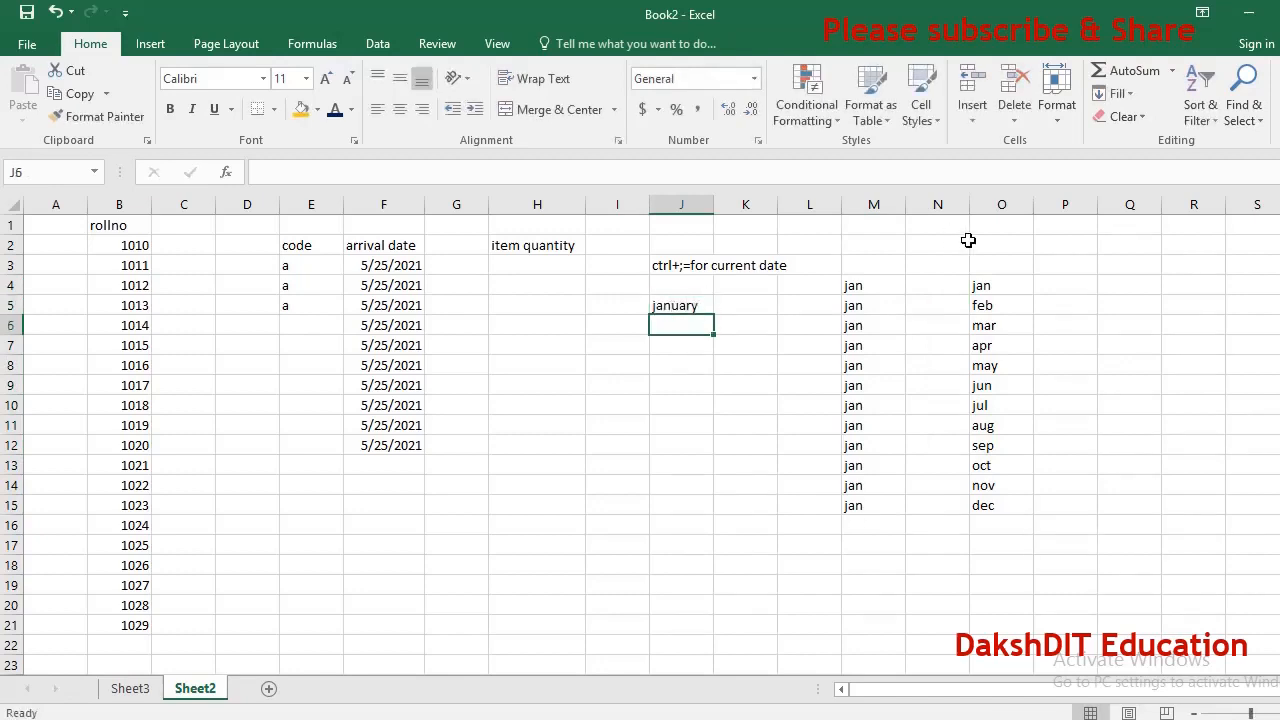
key("Up")
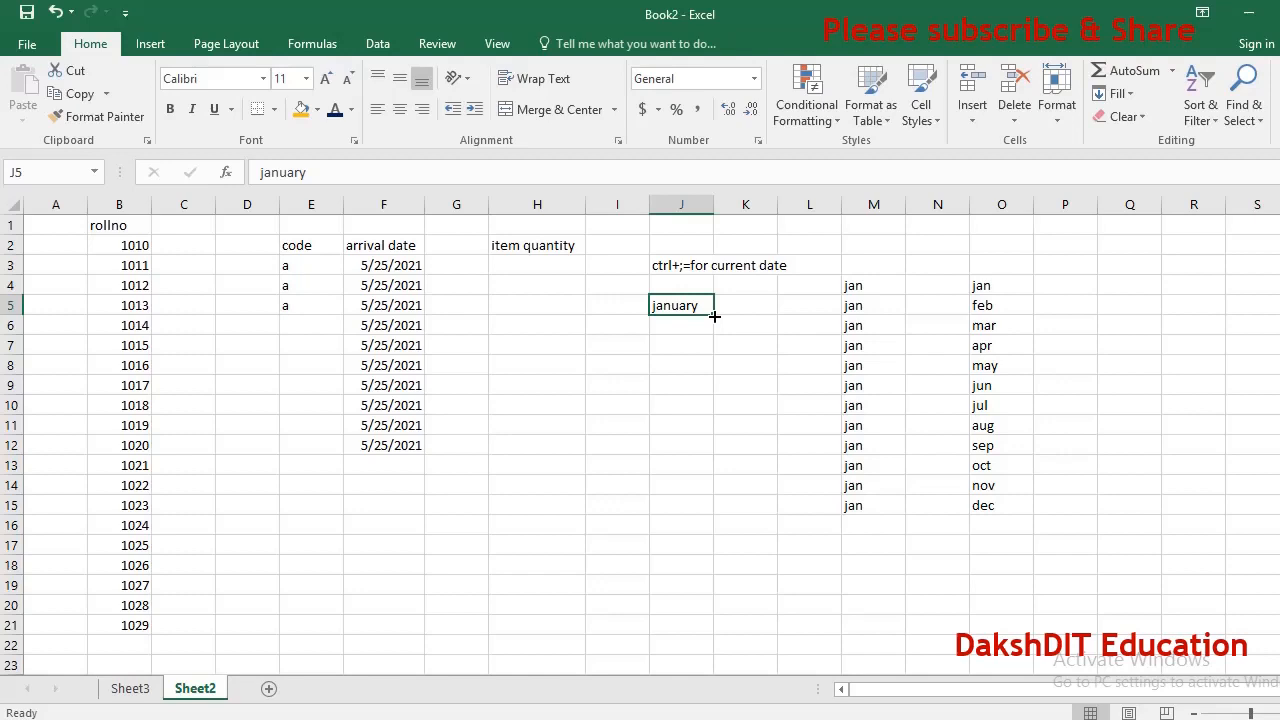
left_click_drag(714, 316, 708, 533)
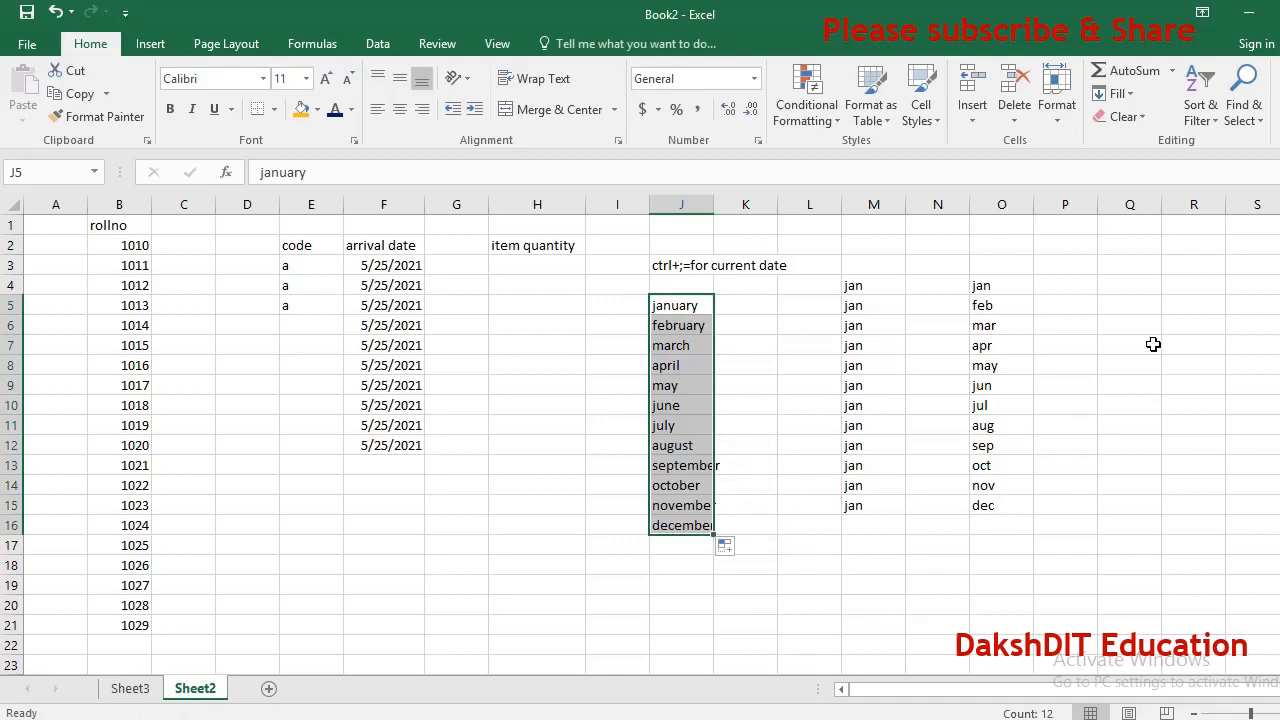
Enter the label Day of Sale in F16.
right_click(1110, 288)
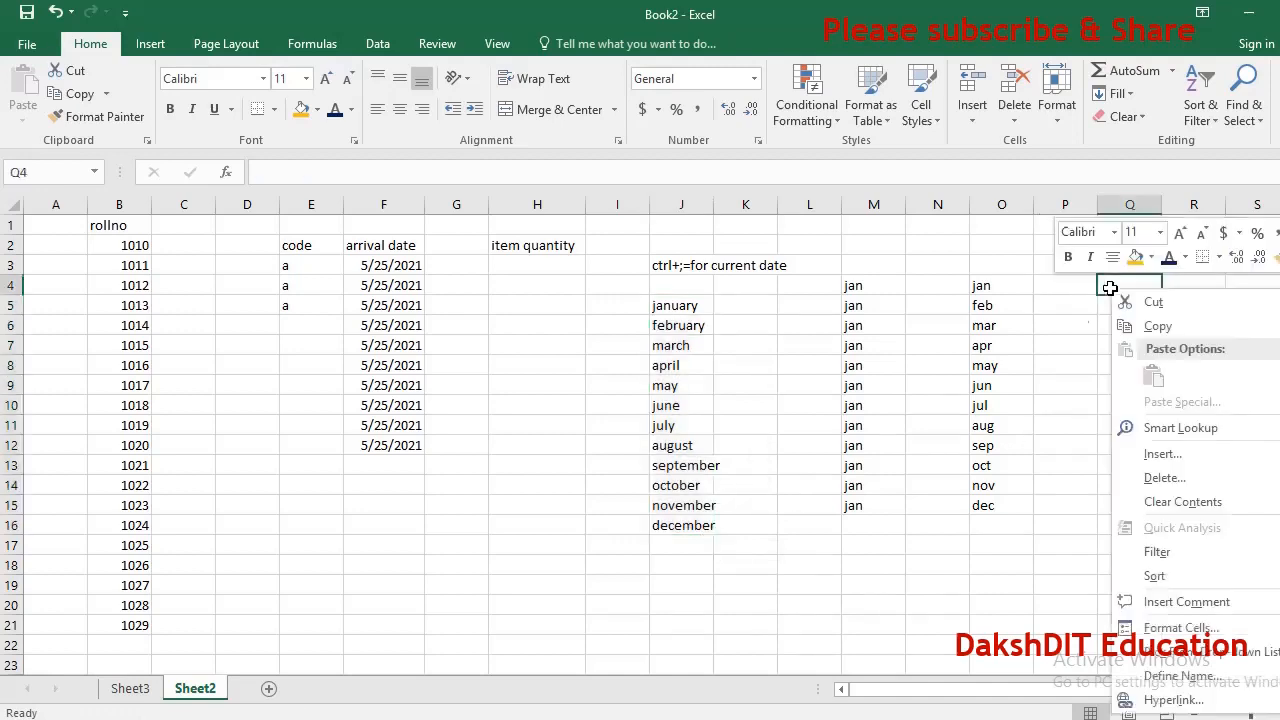
key("Escape")
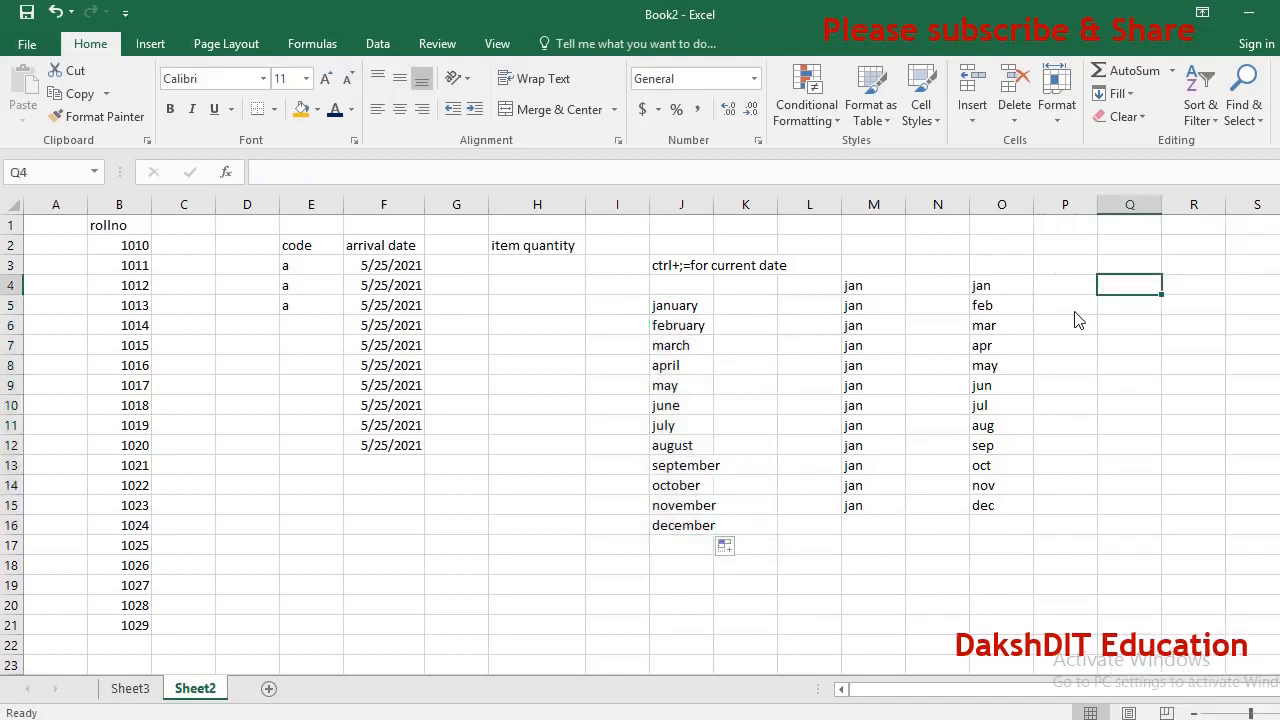
left_click(403, 521)
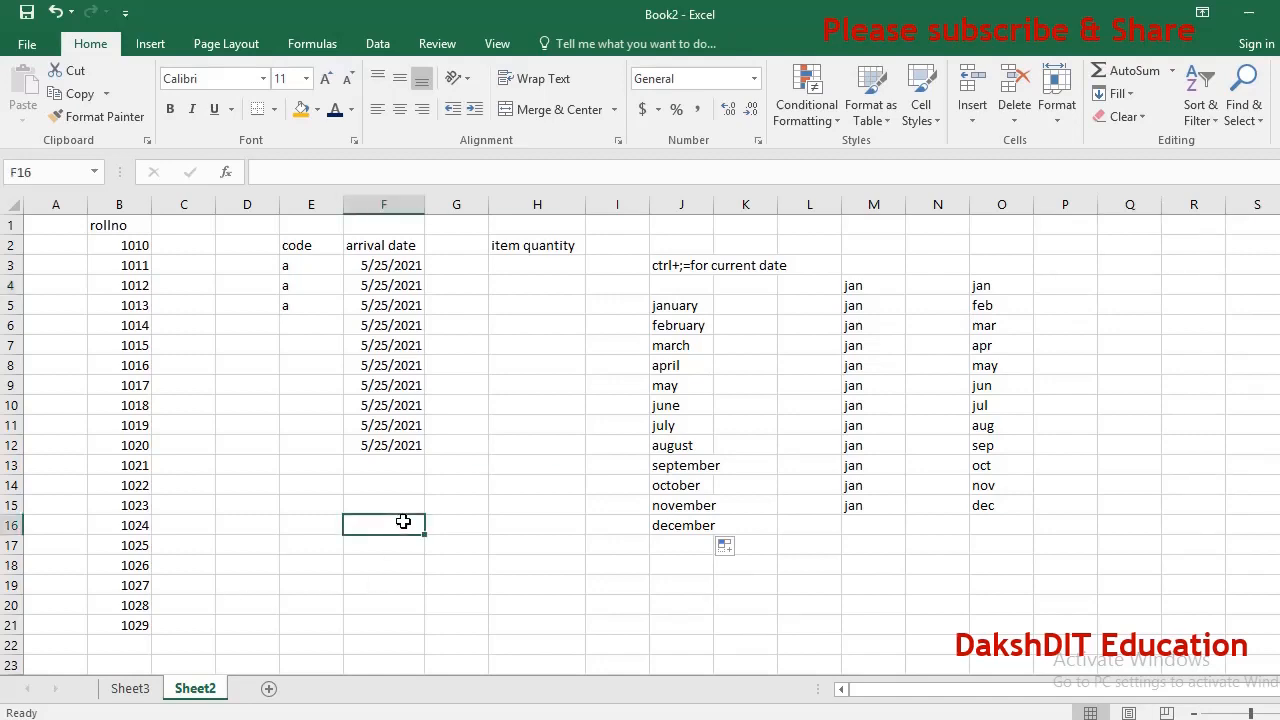
type("Day of ")
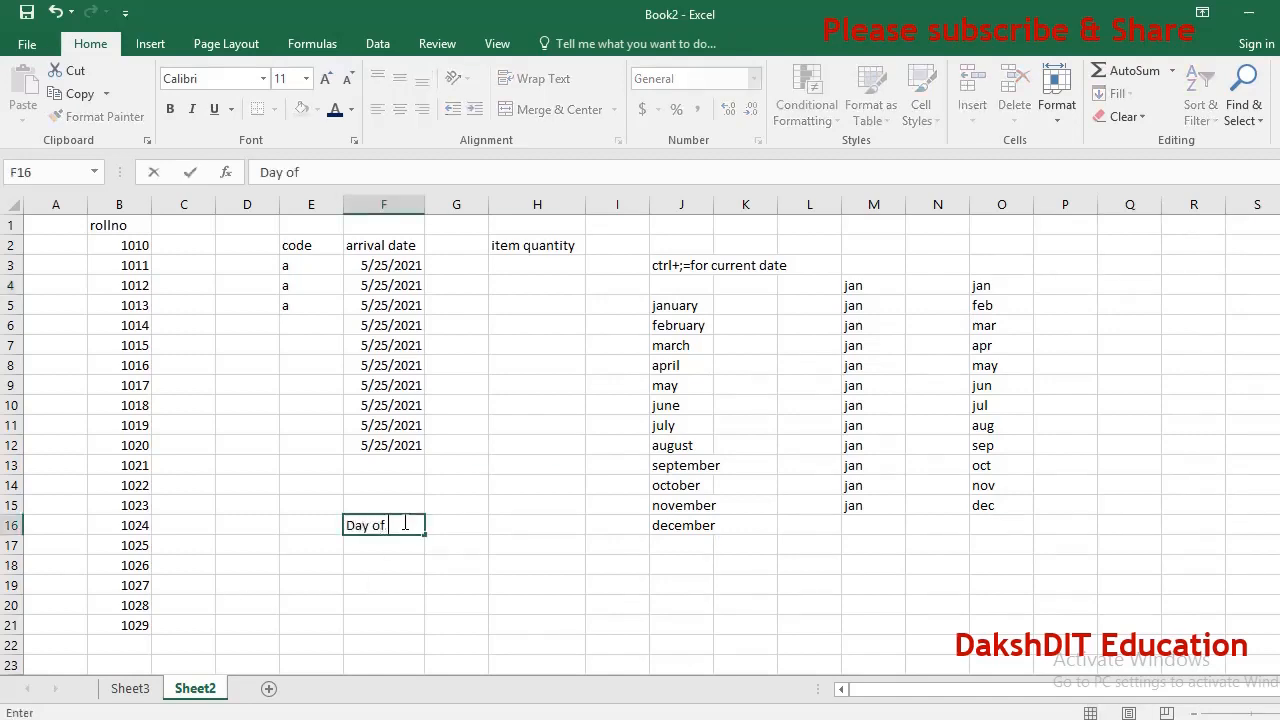
type("Sale")
key("Return")
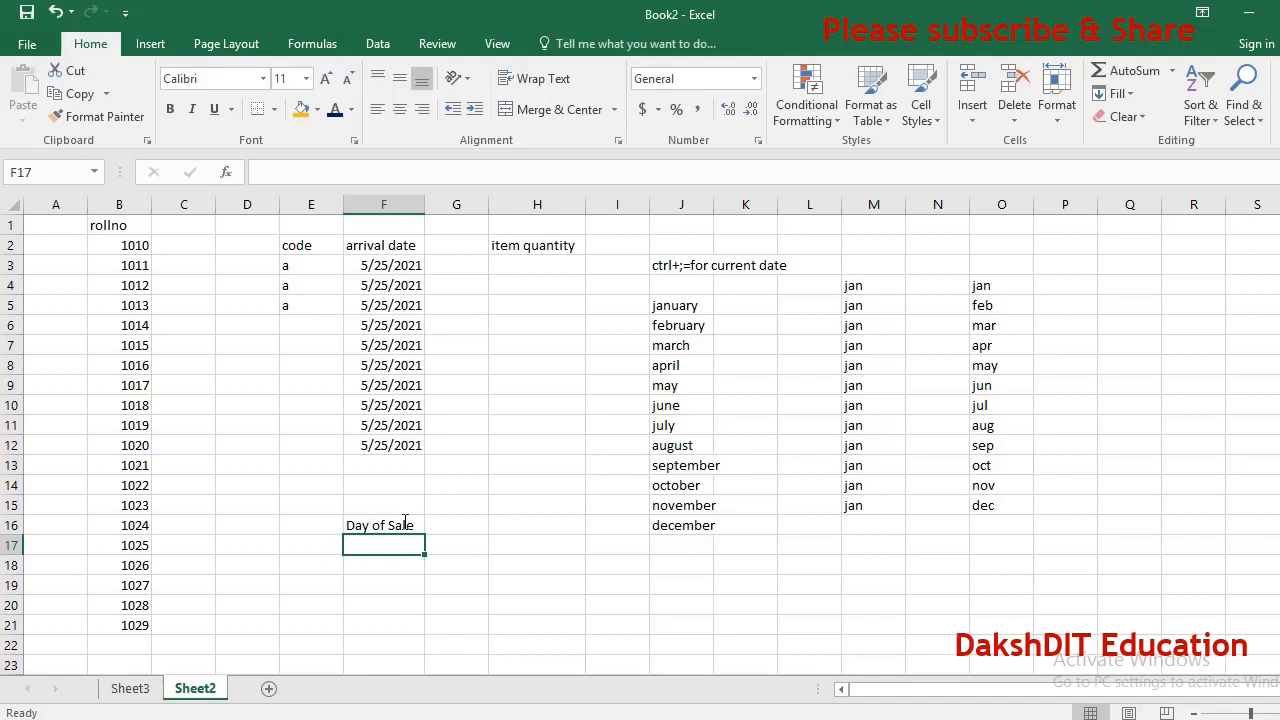
Enter the note ctrl+shift+& in F17.
key("Up")
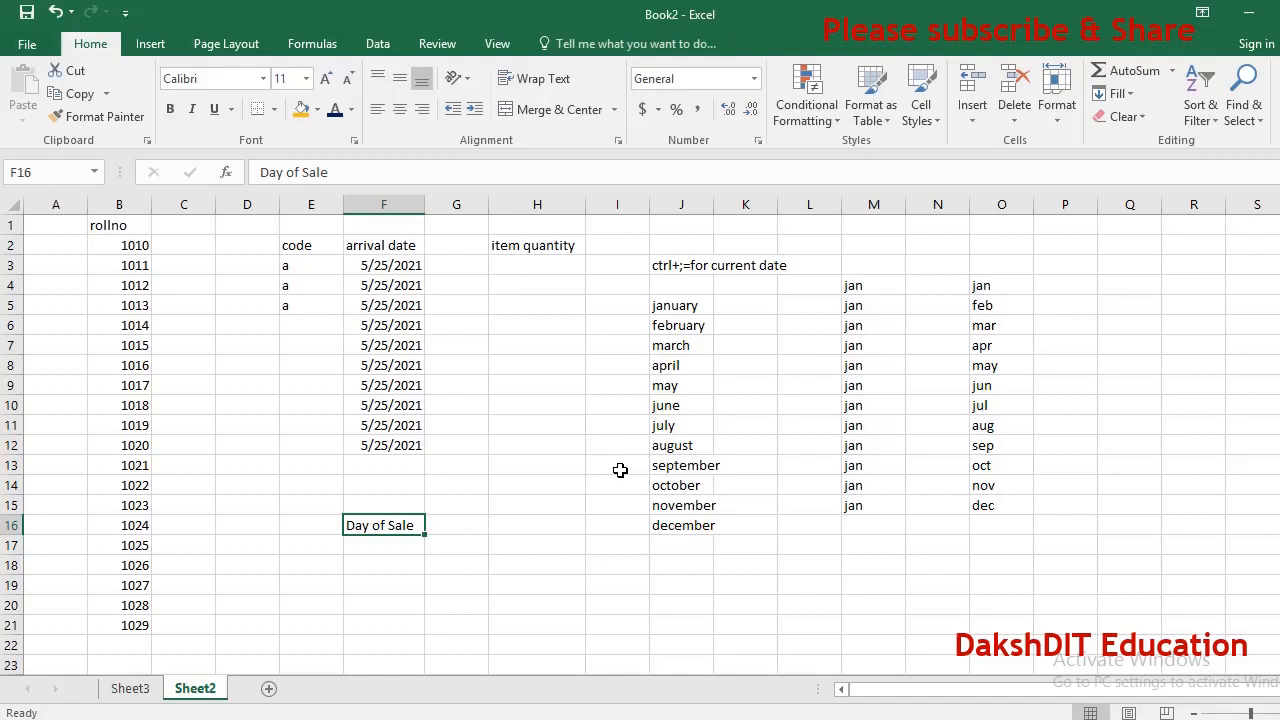
key("Down")
type("ctrl+")
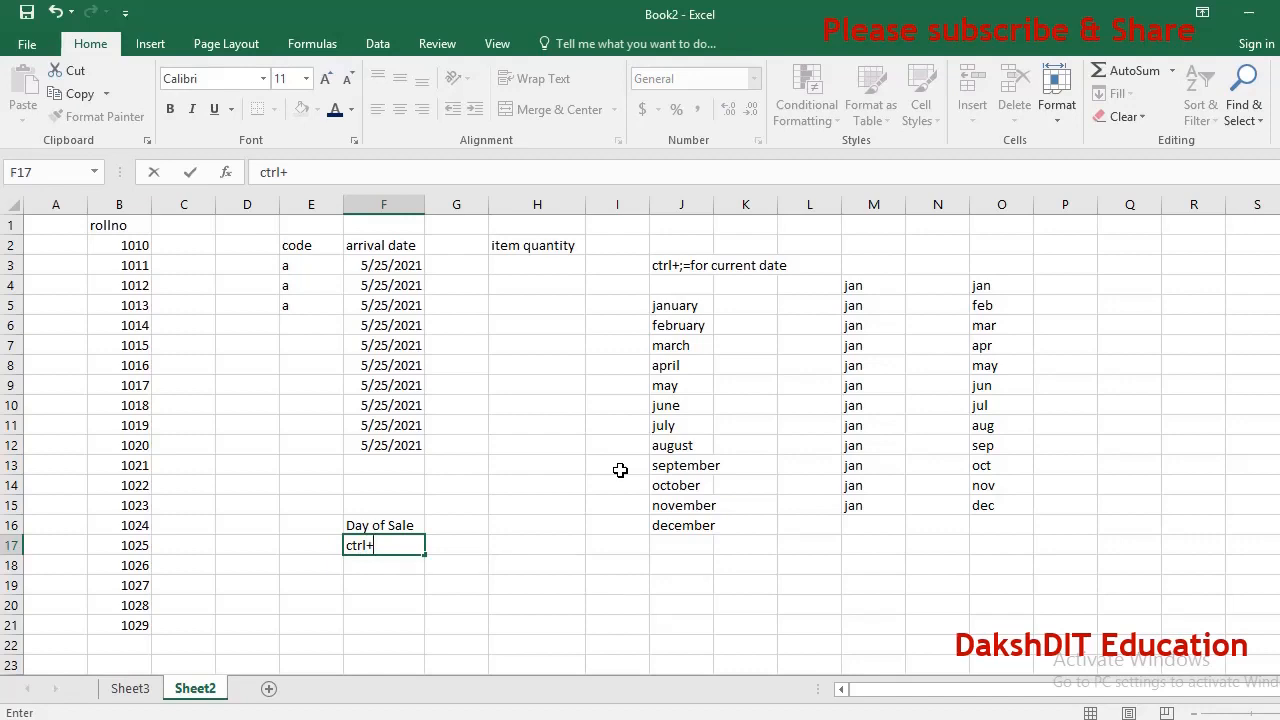
type("shift+&")
key("Return")
Select the range J5:M16 and apply an outline border around it.
key("Up")
key("Up")
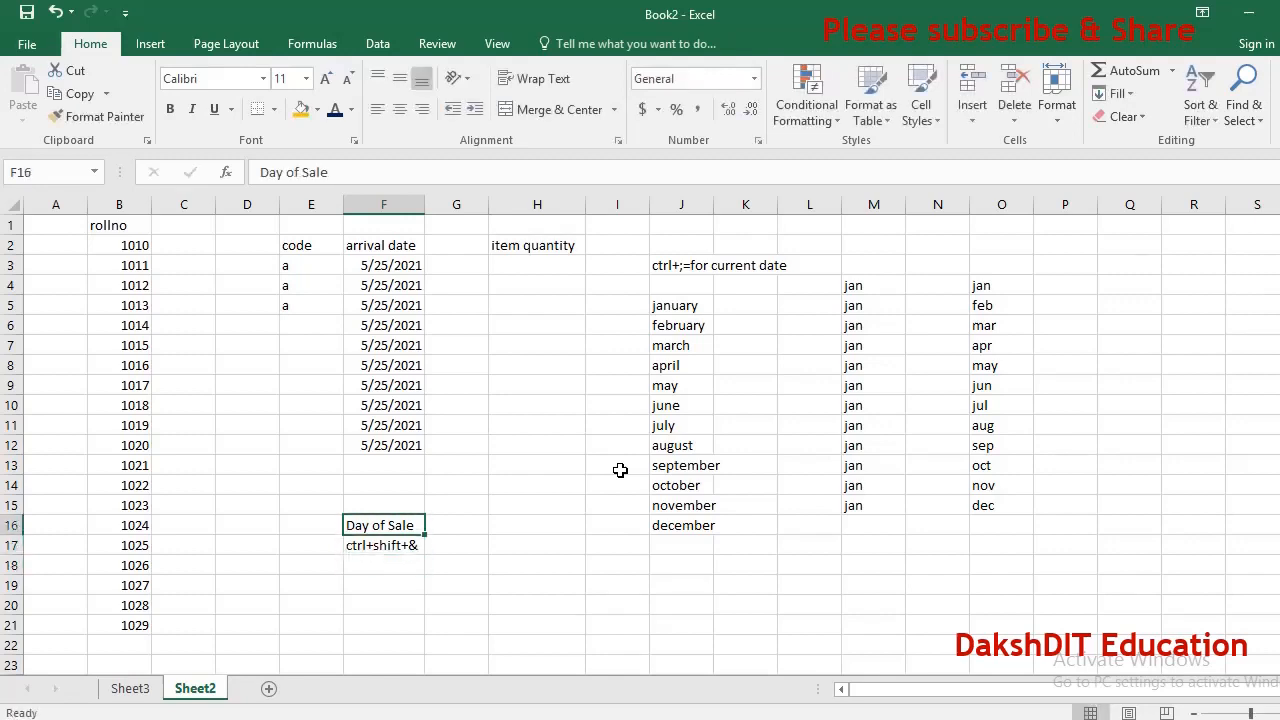
left_click(678, 307)
key("shift+Down")
key("shift+Down")
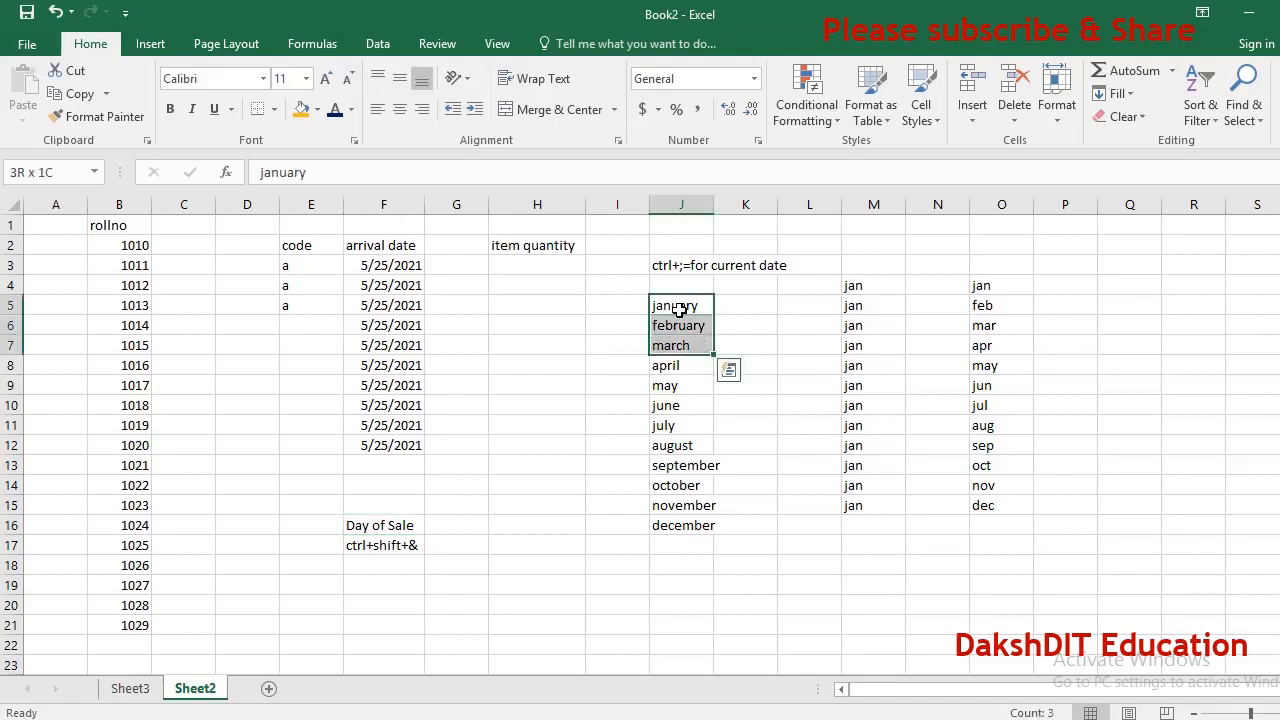
key("shift+Right")
key("shift+Right")
key("shift+Right")
key("shift+Down")
key("shift+Down")
key("shift+Down")
key("shift+Down")
key("shift+Down")
key("shift+Down")
key("shift+Down")
key("shift+Down")
key("shift+Down")
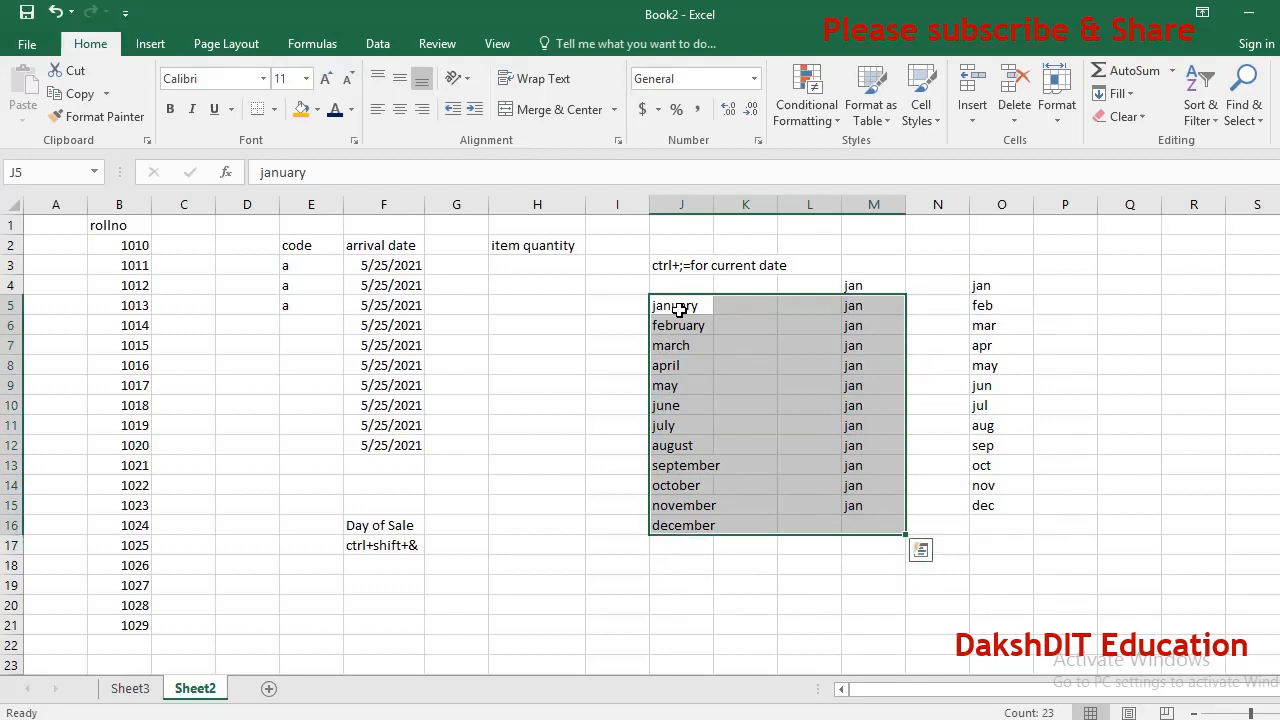
key("Down")
key("Down")
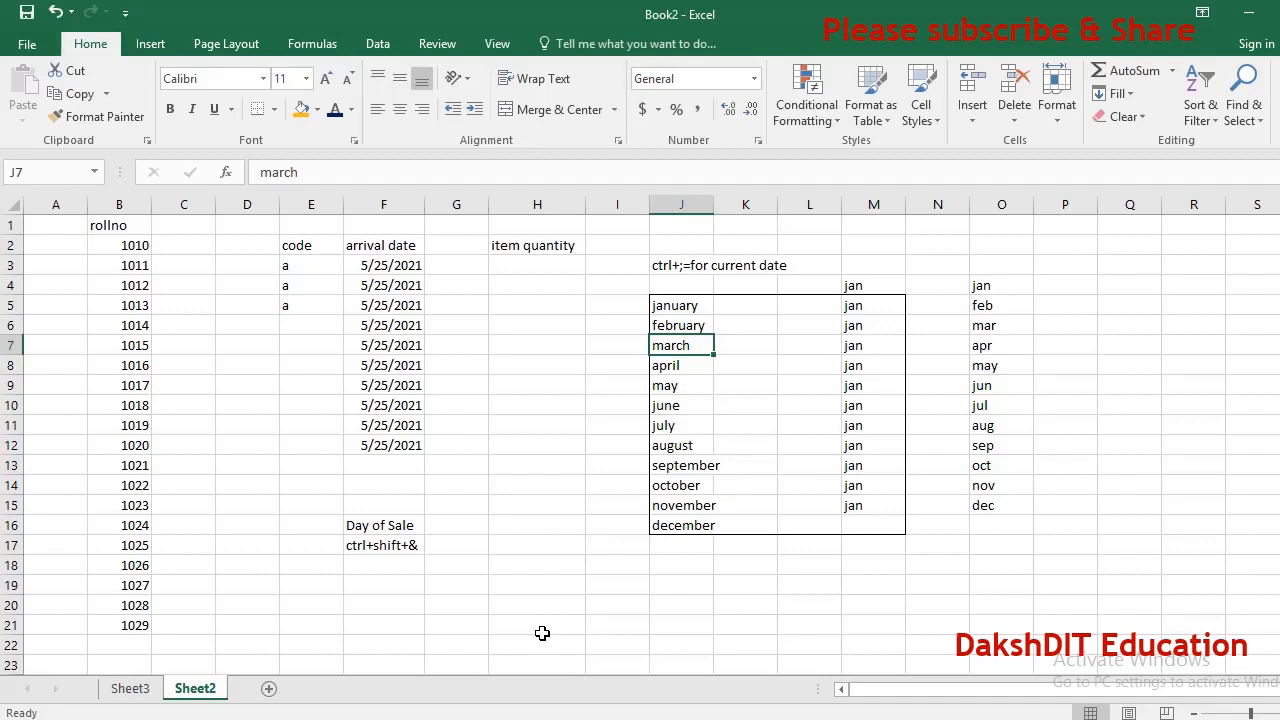
Reselect J5:M16 and remove its outline border.
key("Up")
key("Up")
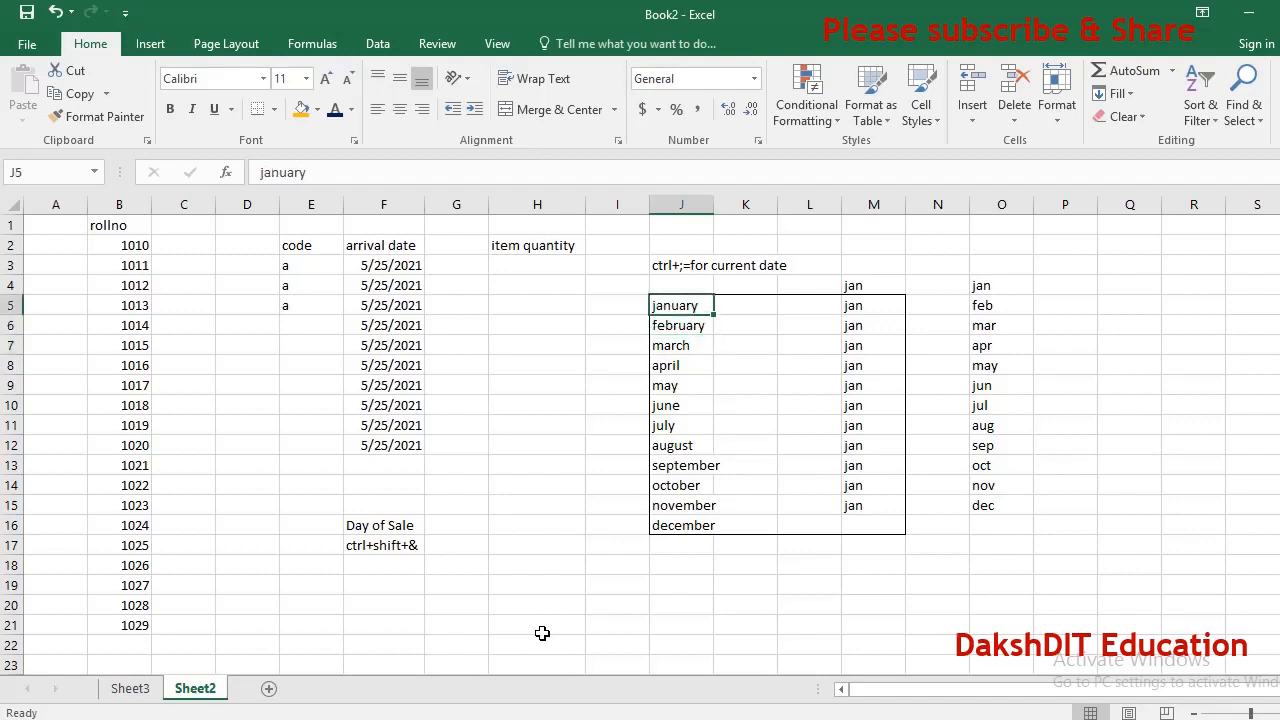
key("Up")
key("Down")
key("shift+Right")
key("shift+Right")
key("shift+Right")
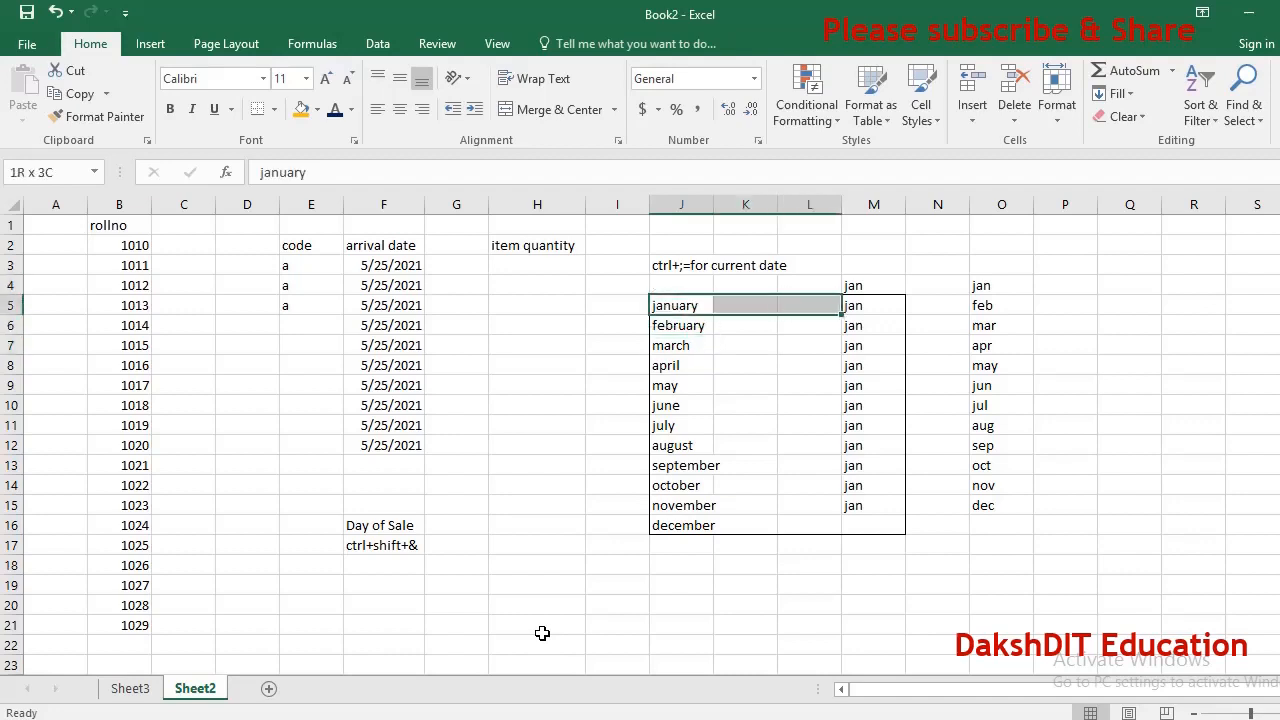
key("shift+Down")
key("shift+Down")
key("shift+Down")
key("shift+Down")
key("shift+Down")
key("shift+Down")
key("shift+Down")
key("shift+Down")
key("shift+Down")
key("shift+Down")
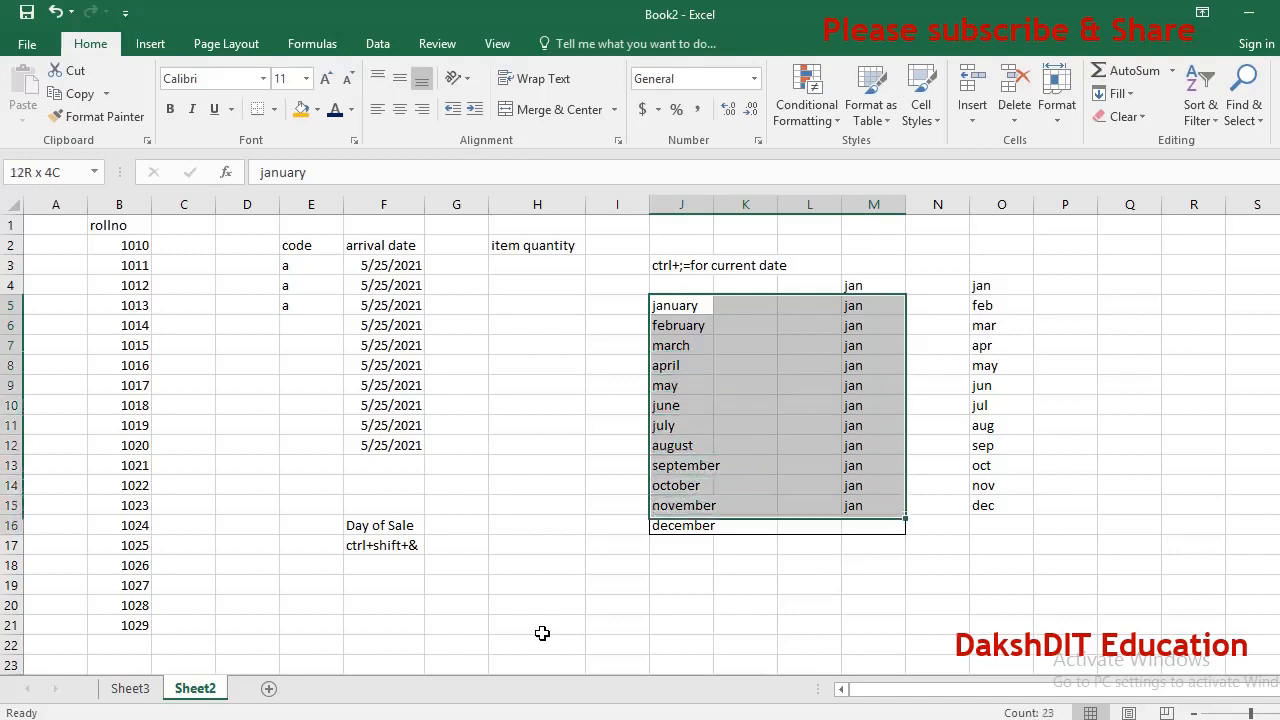
key("shift+Down")
key("shift+Down")
key("shift+Up")
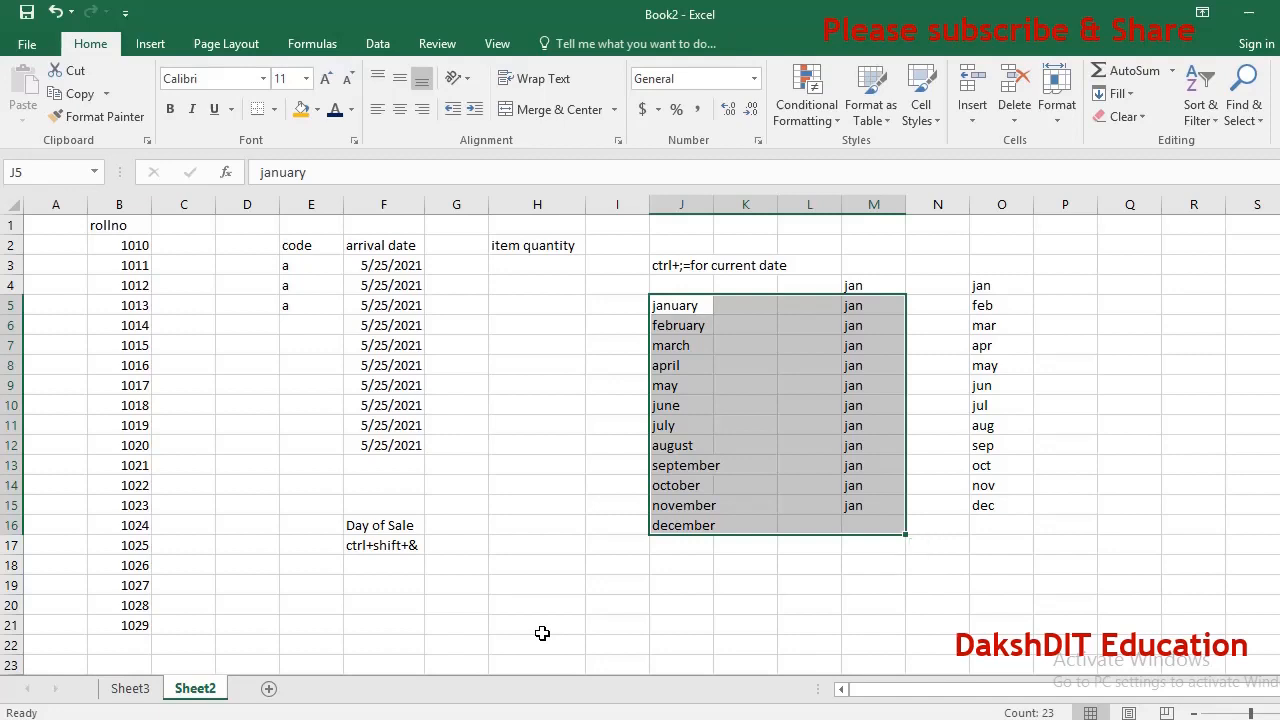
key("Down")
key("Down")
key("Down")
key("Down")
key("Down")
key("Down")
key("Down")
key("Down")
key("Down")
key("Down")
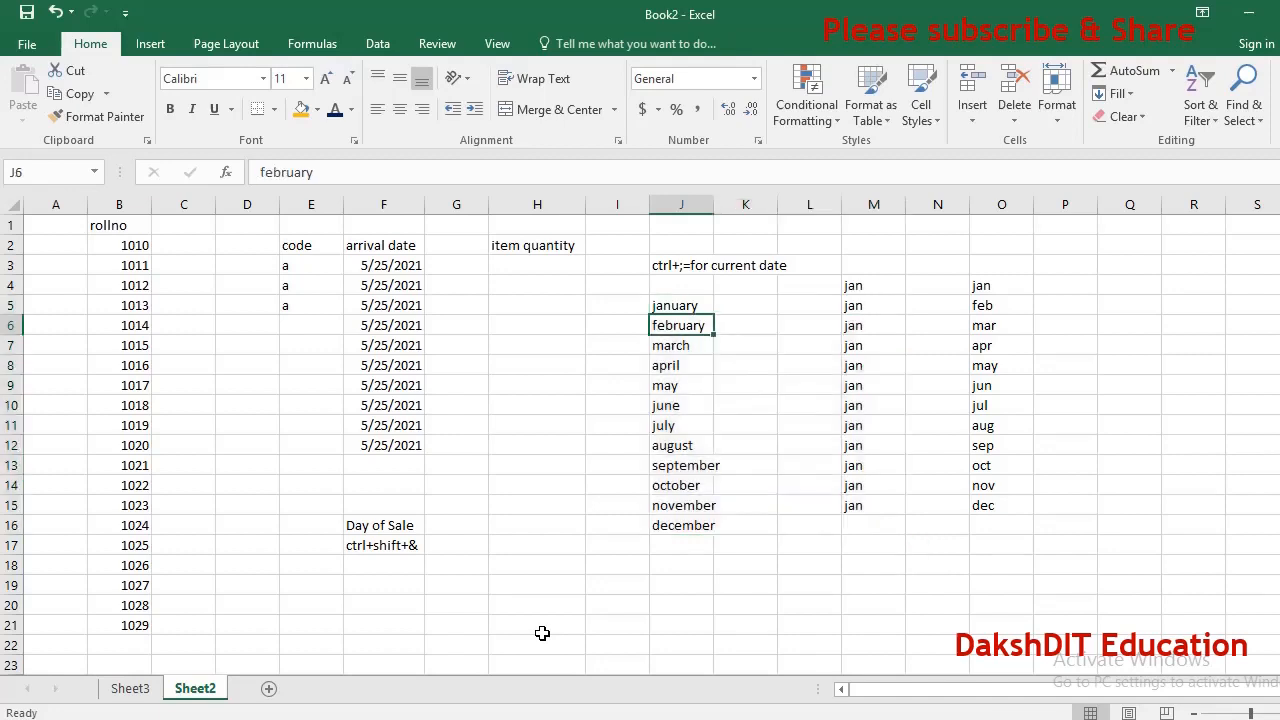
Enter the note to use boarder in G17.
key("Left")
key("Left")
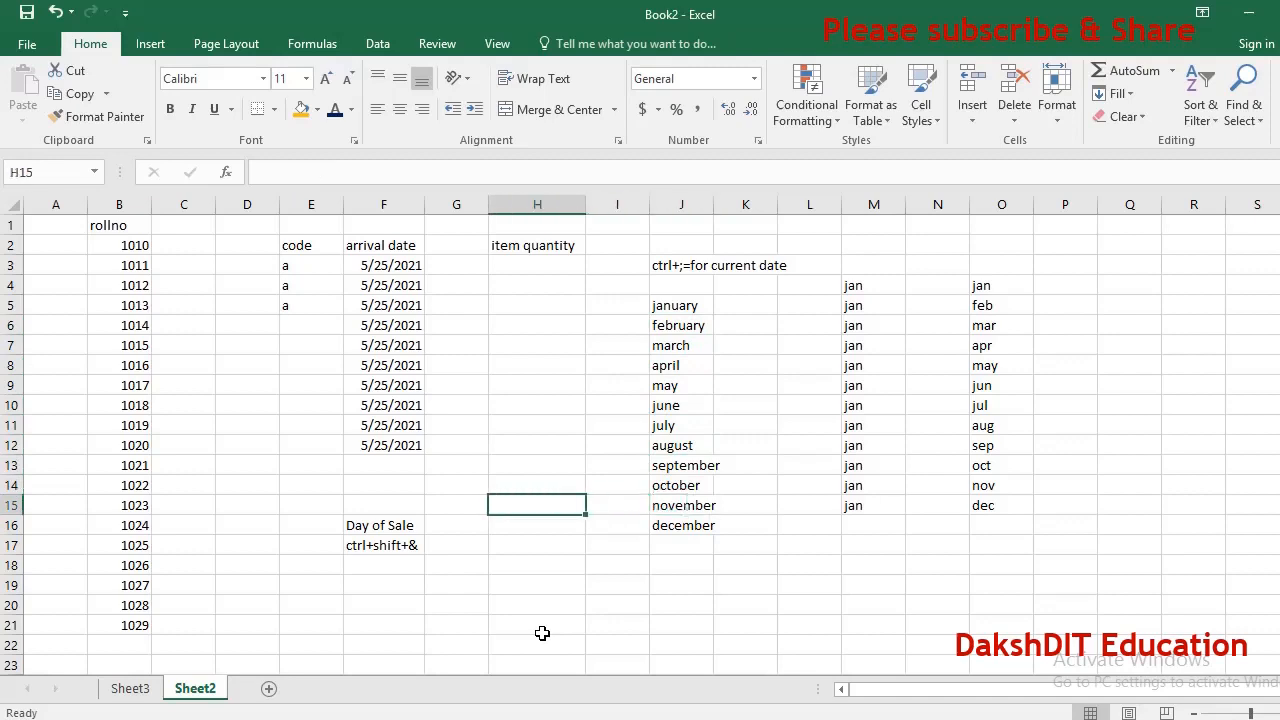
key("Left")
key("Down")
key("Down")
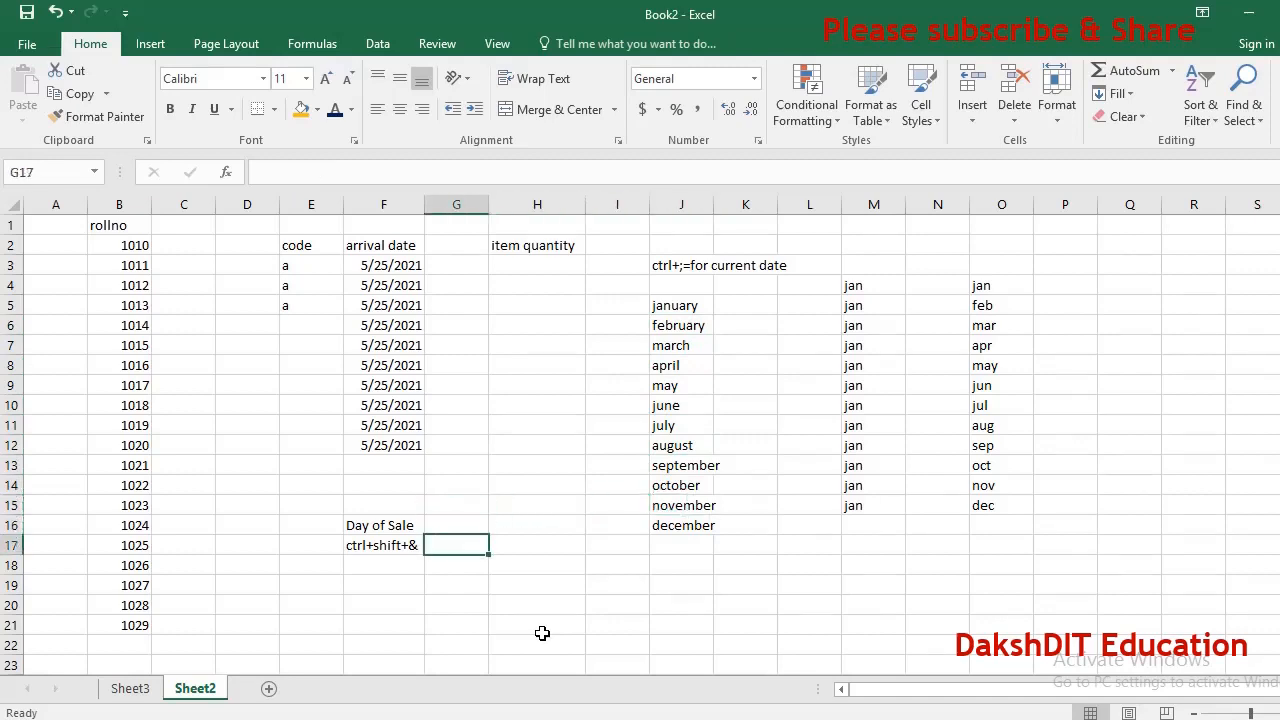
type("to use v")
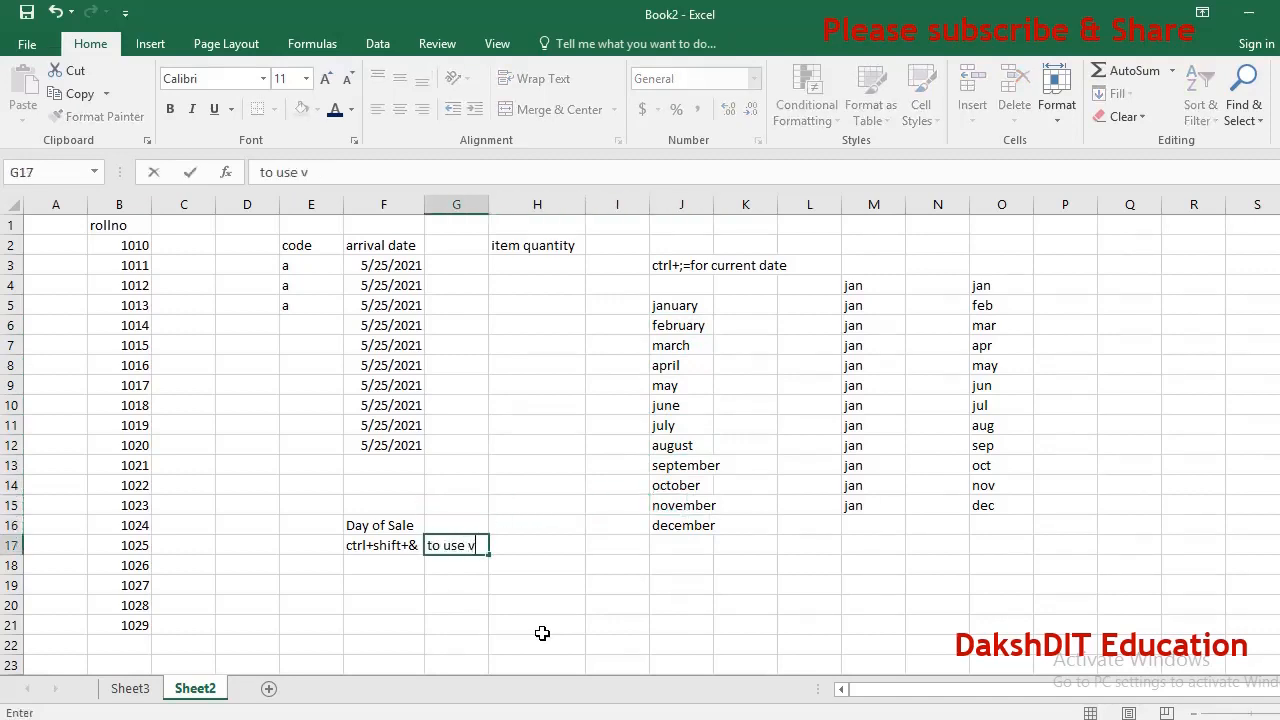
type("oard")
key("BackSpace")
key("BackSpace")
key("BackSpace")
key("BackSpace")
key("BackSpace")
type("v")
key("BackSpace")
type("boarder")
key("Return")
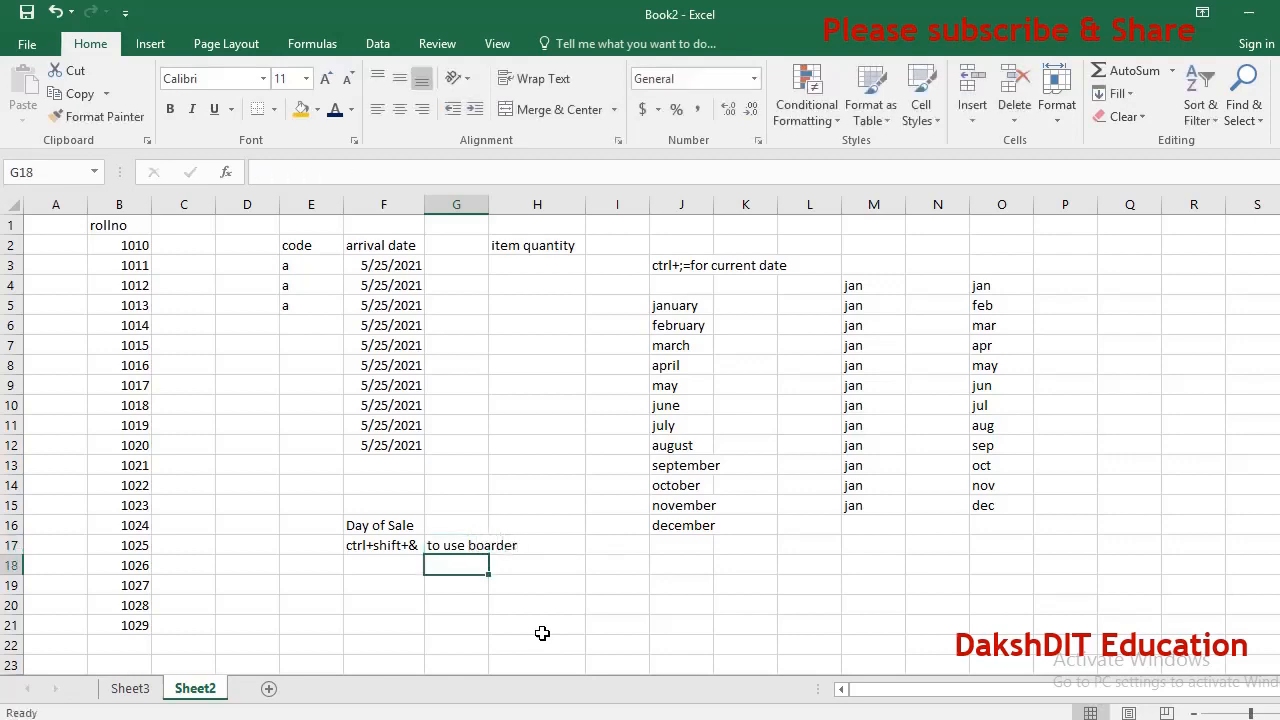
Enter the note to remove border in G18.
type("to re")
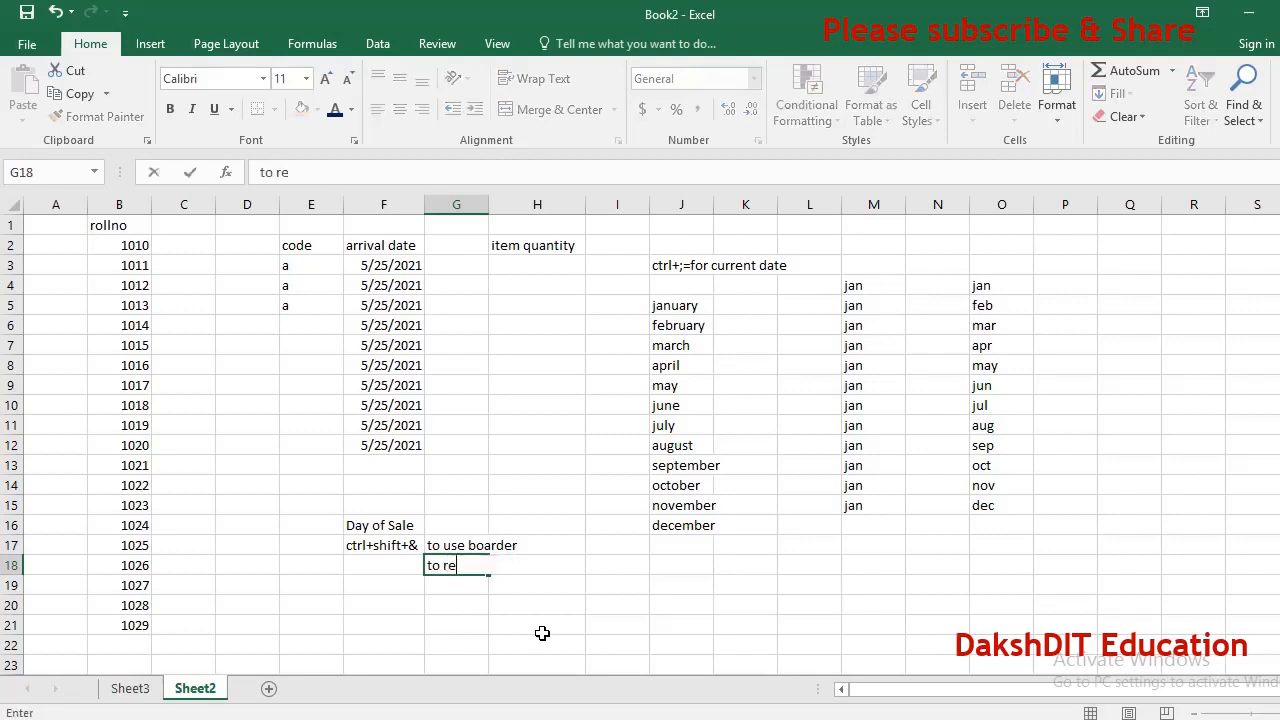
type("move border")
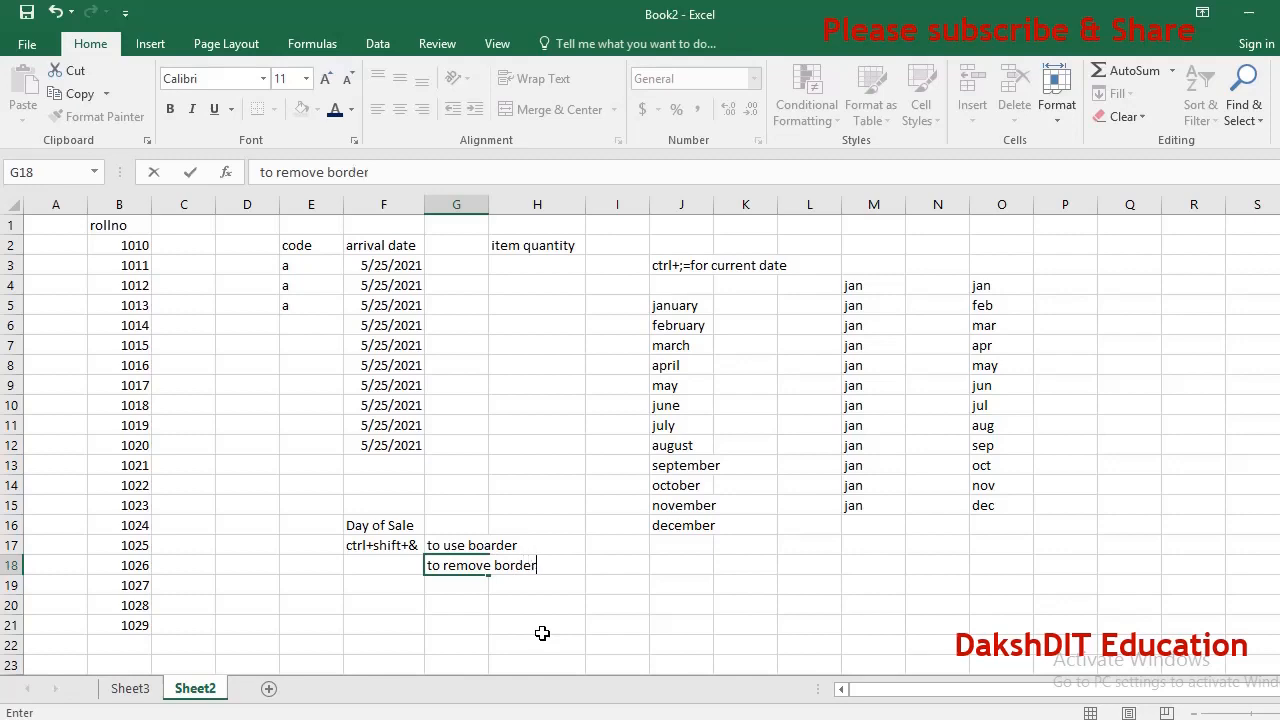
key("Left")
Enter the note ctrl+shift+- in F18.
type("ctlr")
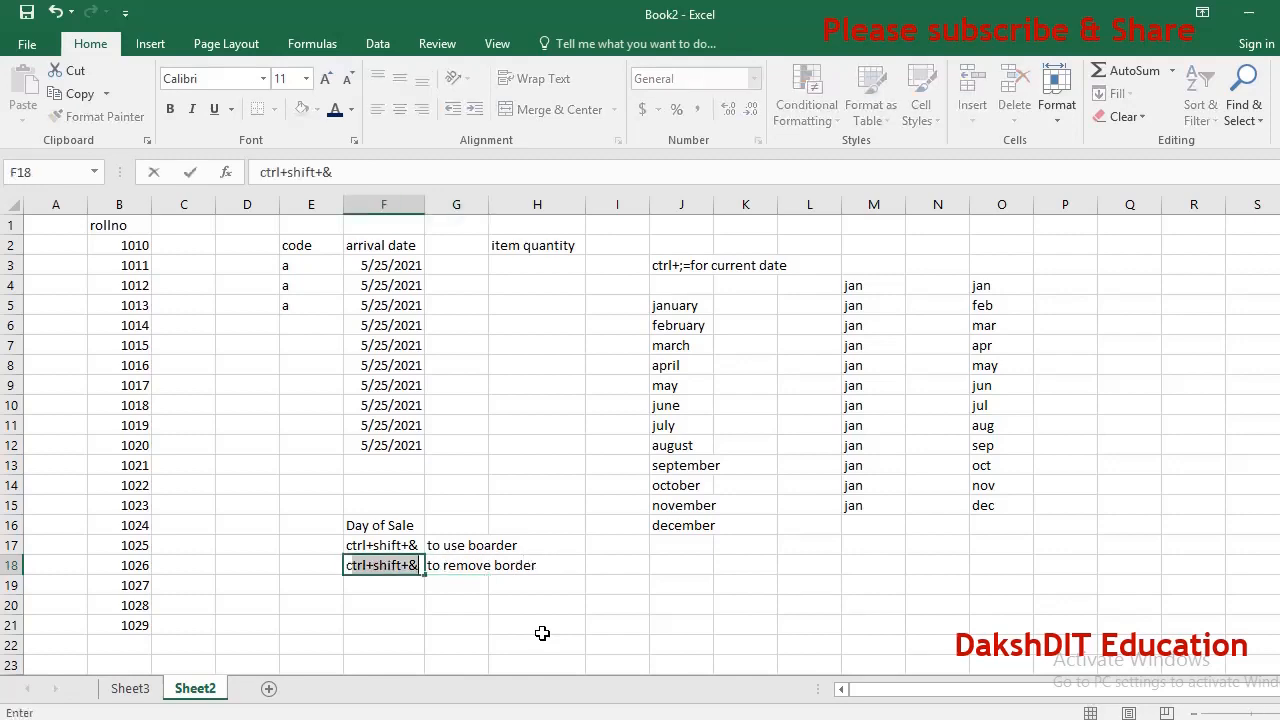
key("BackSpace")
key("BackSpace")
key("BackSpace")
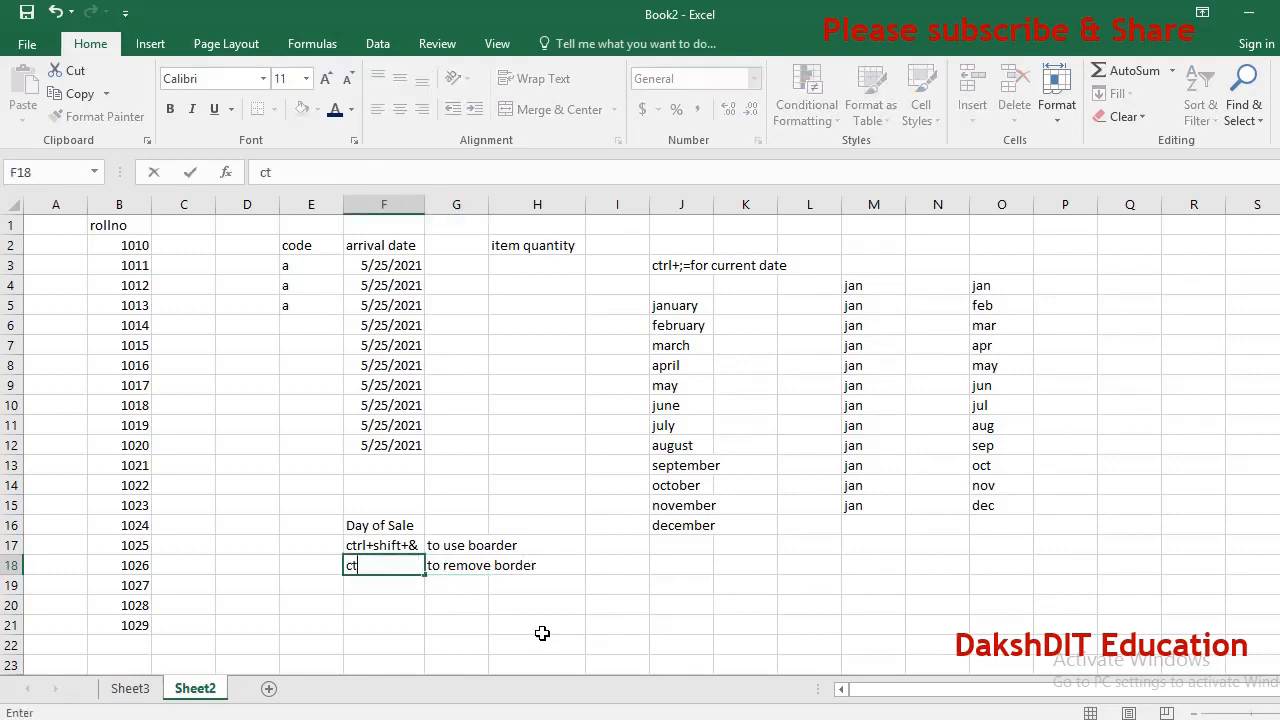
type("trl")
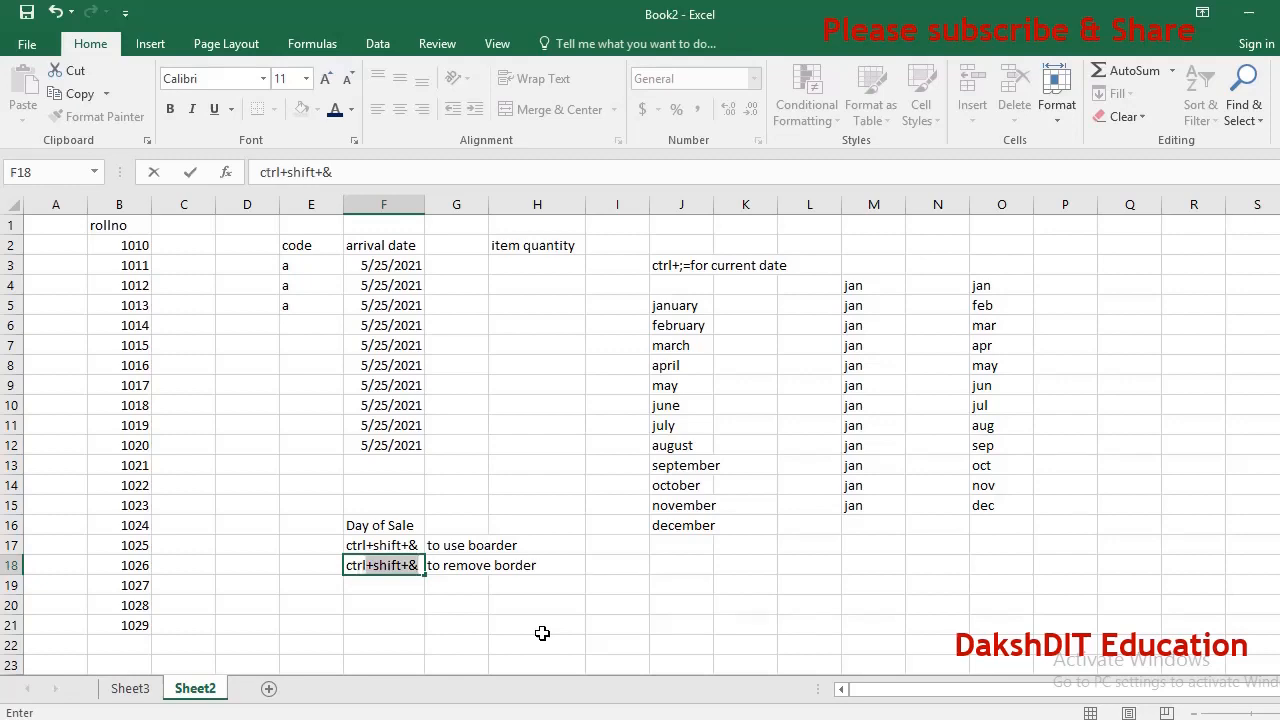
type("+shift+-")
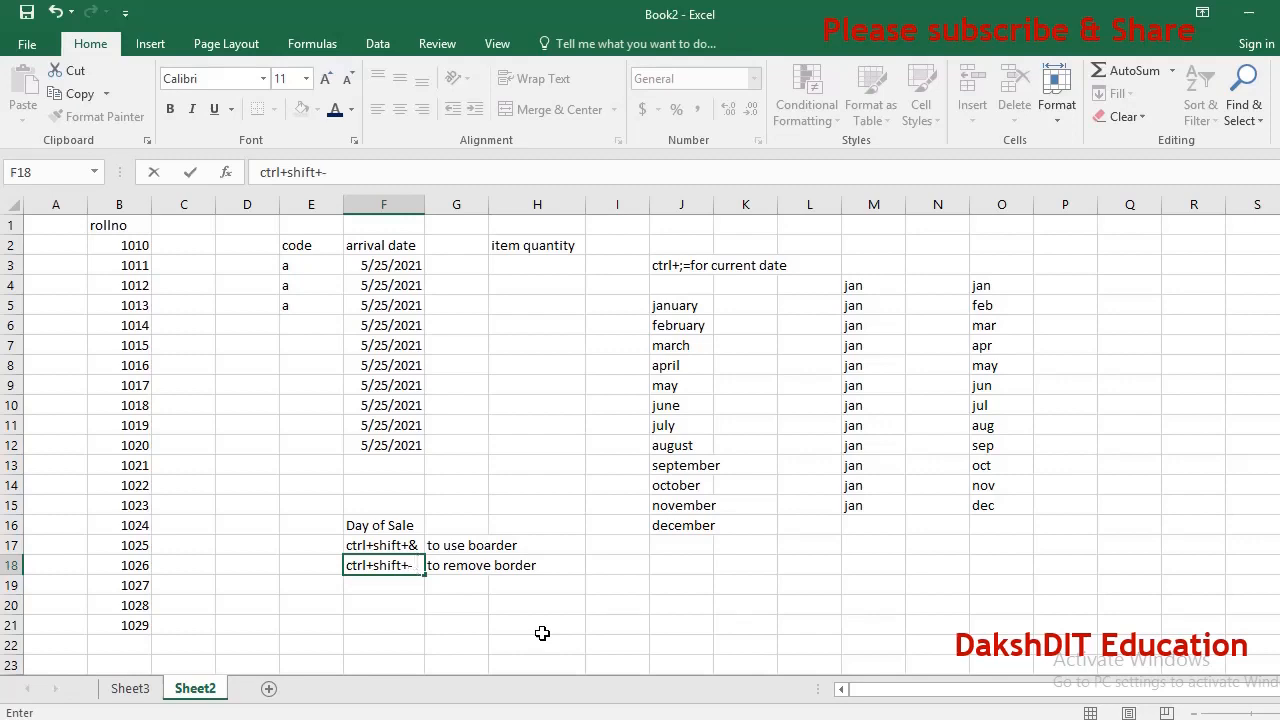
key("BackSpace")
key("BackSpace")
type("+-")
key("Return")
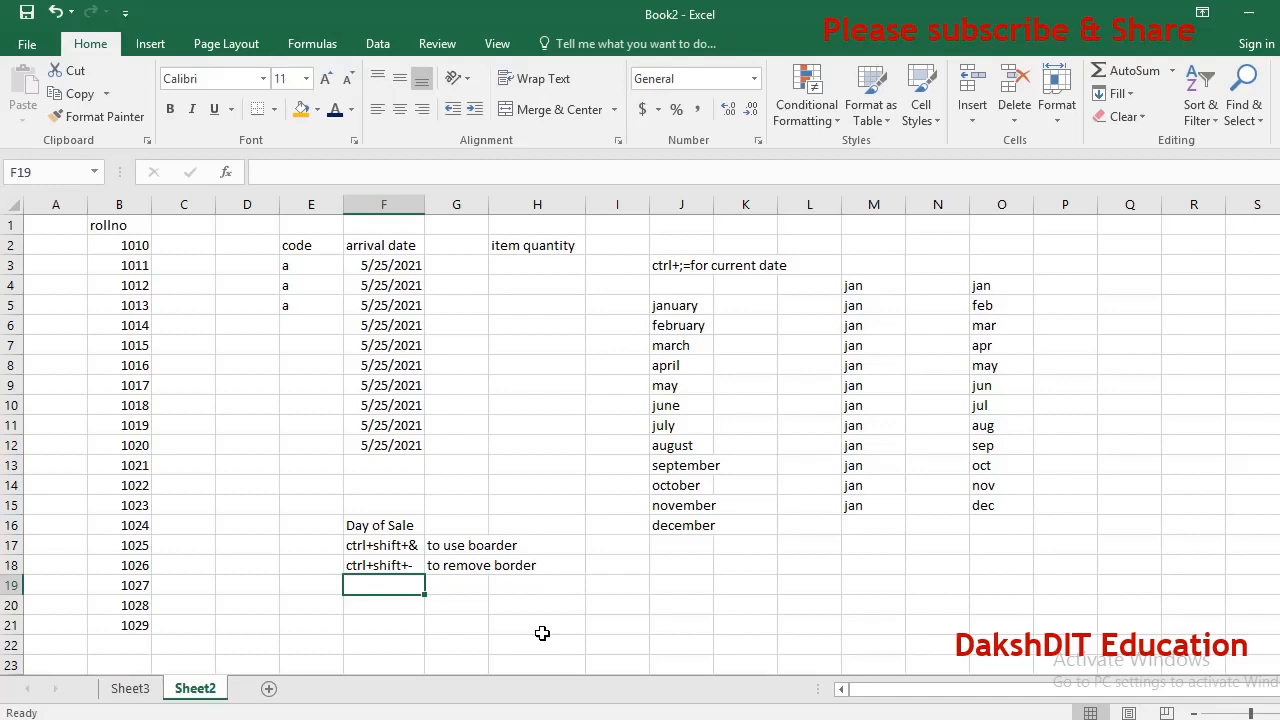
Make the october entry in J14 bold.
key("Up")
key("Up")
key("Up")
key("Up")
key("Up")
key("Right")
key("Right")
key("Right")
key("Right")
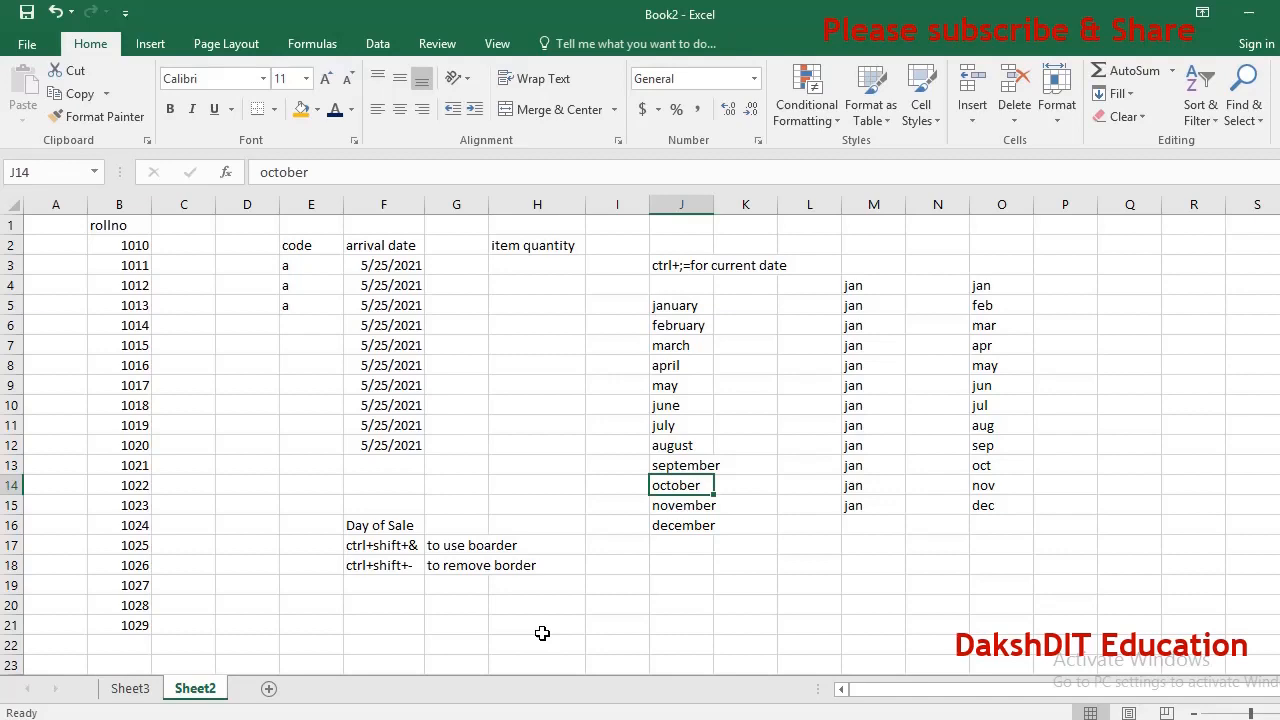
key("ctrl+b")
key("Down")
key("Up")
key("Down")
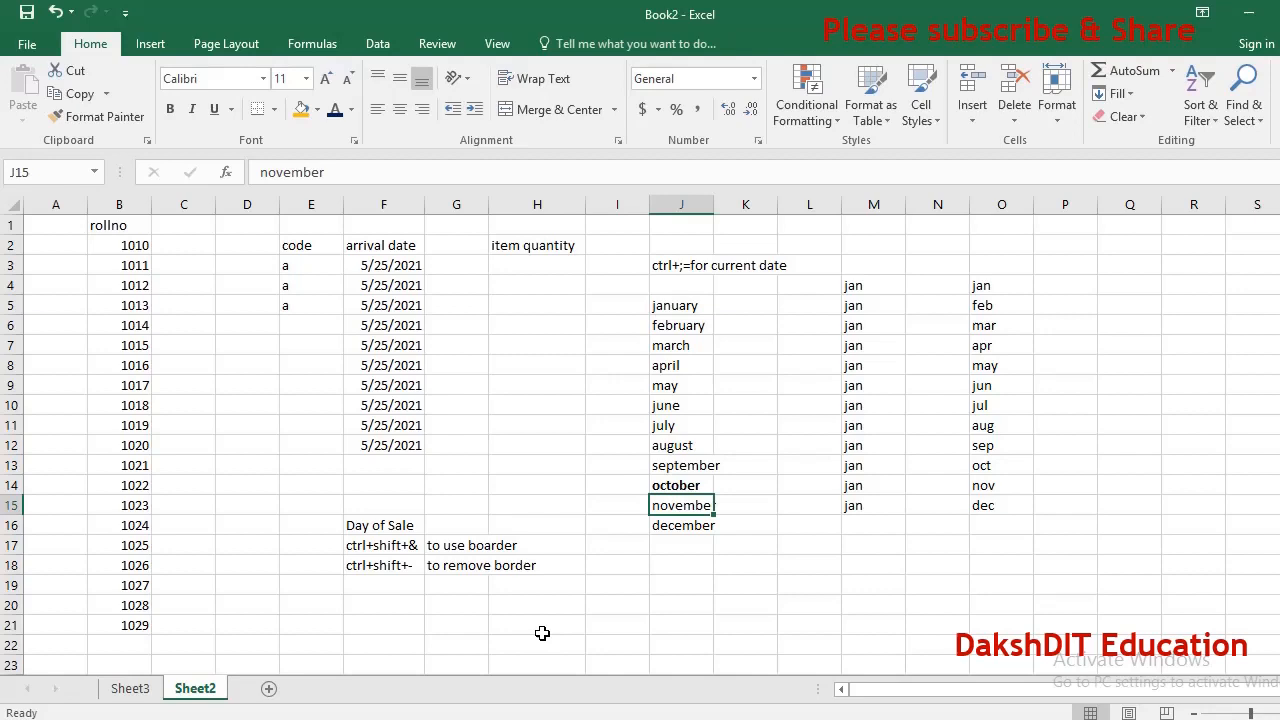
Underline the november entry in J15 and italicize the december entry in J16.
key("ctrl+u")
key("Down")
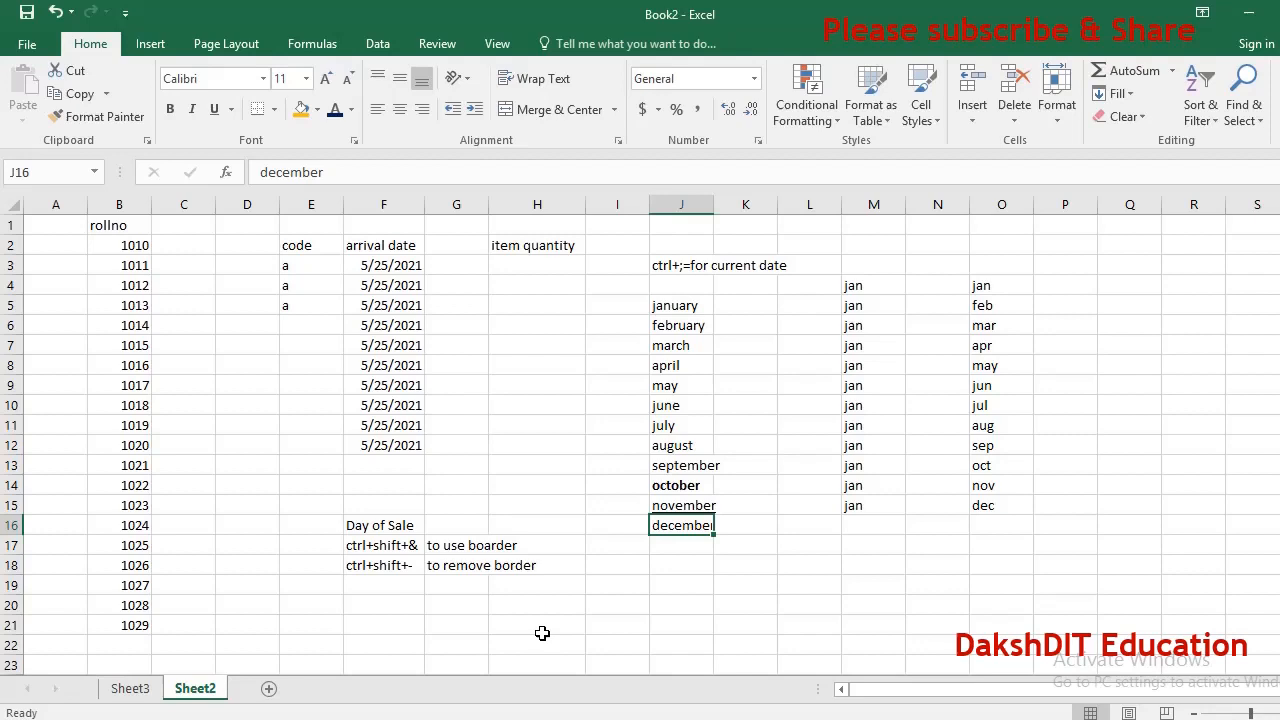
key("ctrl+i")
key("Down")
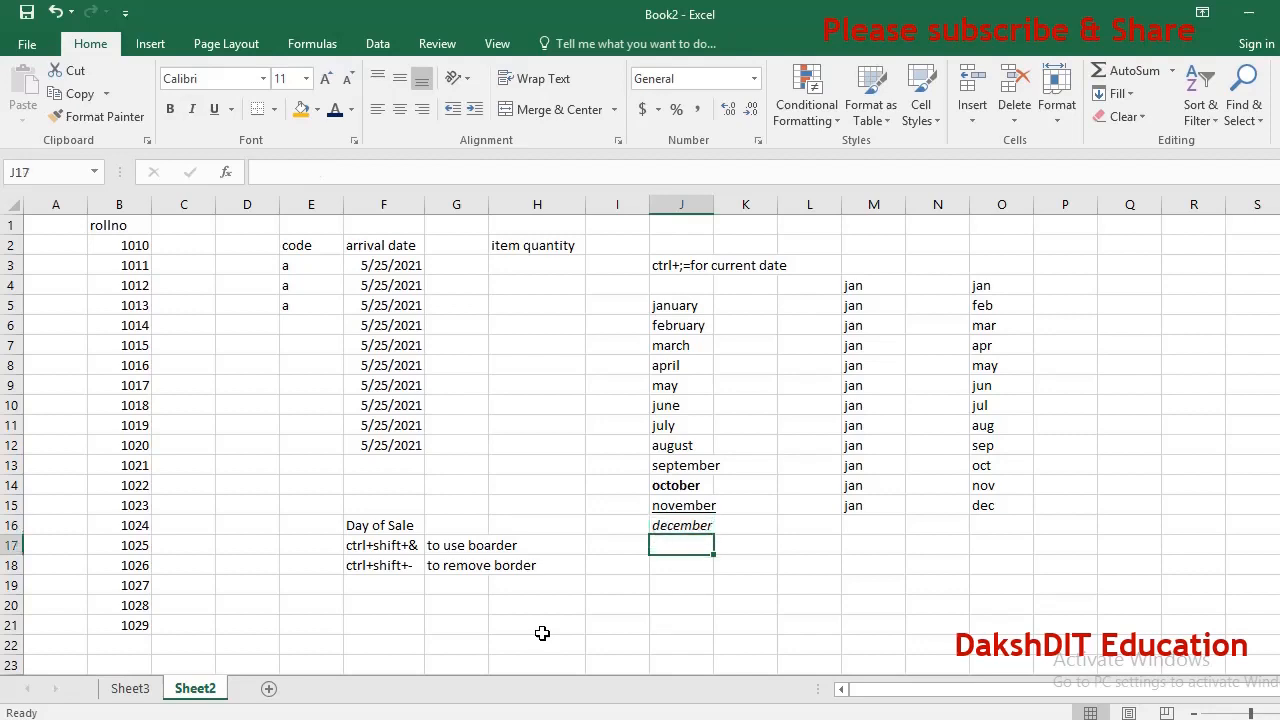
Enter the note ctlr+2 in I14 beside october.
key("Up")
key("Up")
key("Up")
key("Down")
key("Down")
key("Down")
key("Up")
key("Up")
key("Up")
key("Left")
type("ctlr")
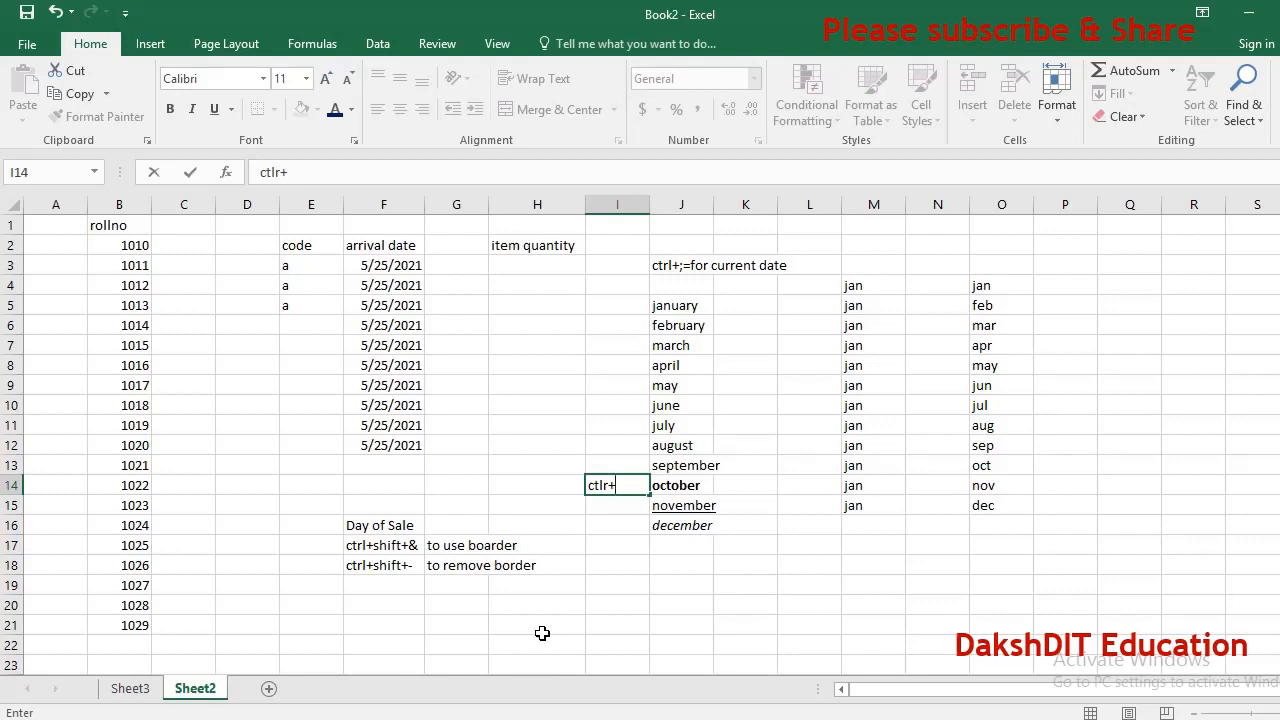
type("2")
key("Return")
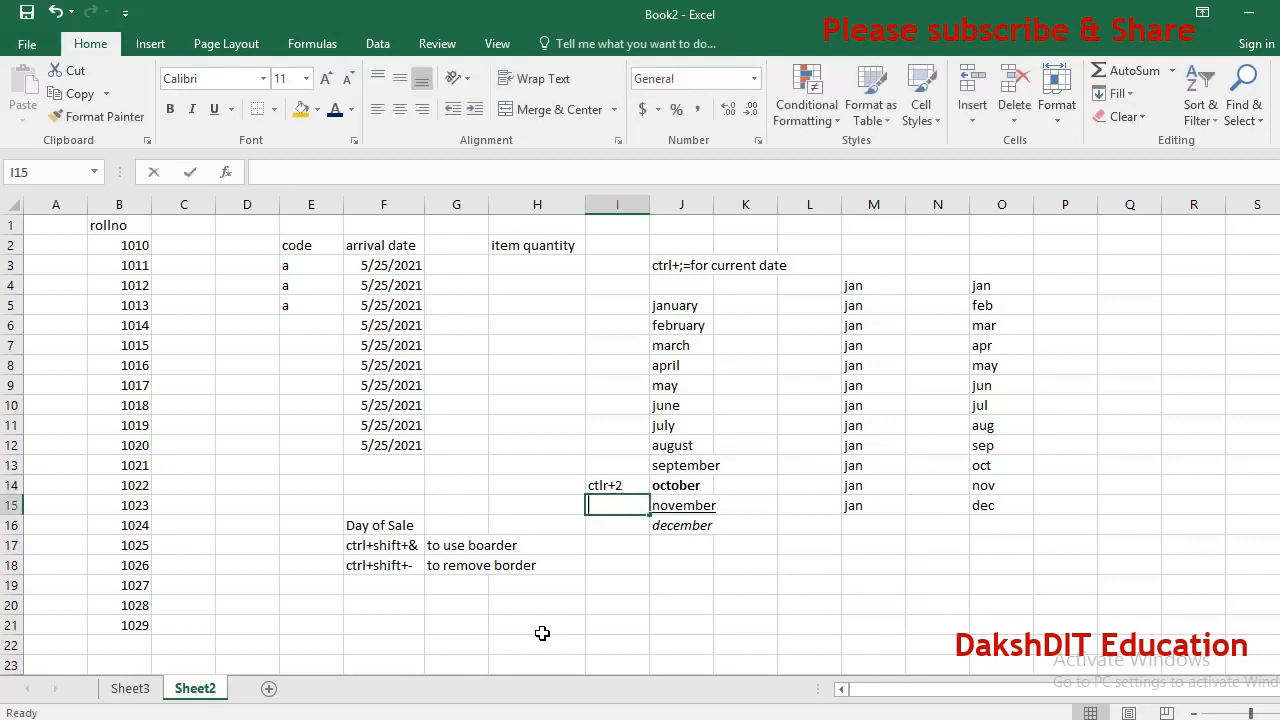
Enter the note ctrl+3 in I15 beside november.
type("ctrl+")
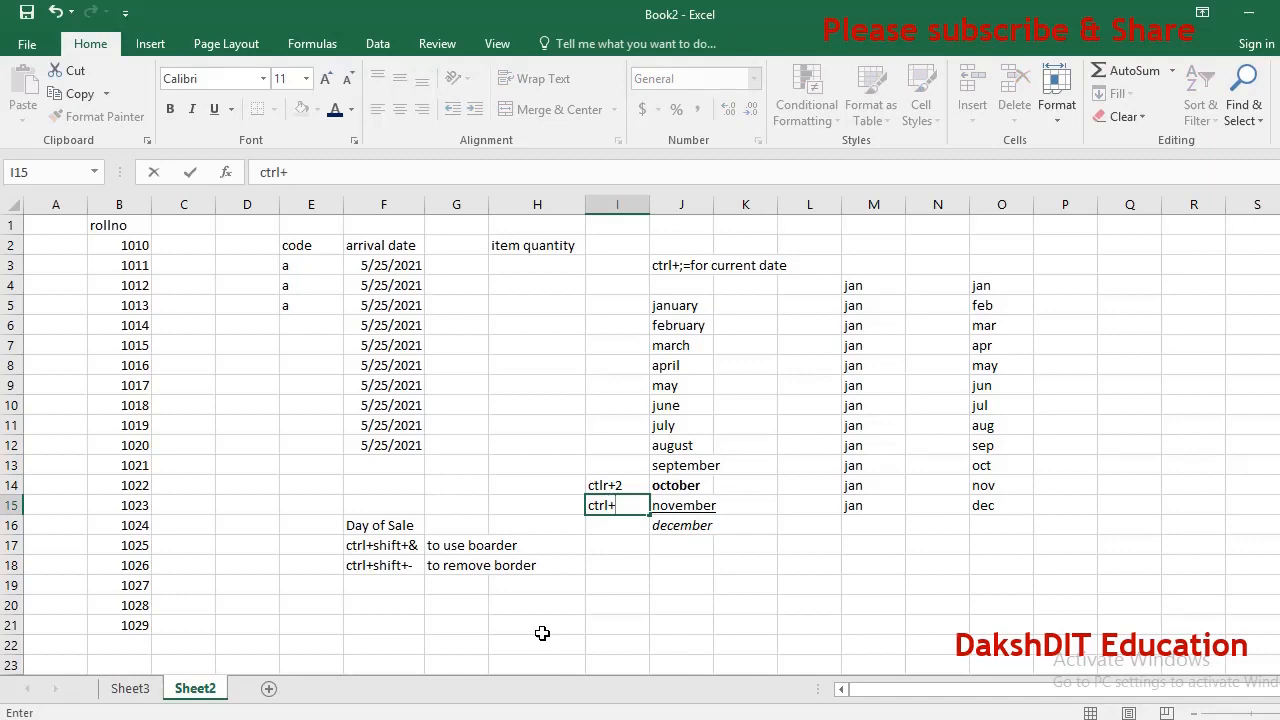
key("BackSpace")
key("BackSpace")
key("BackSpace")
type("rl+3")
key("Return")
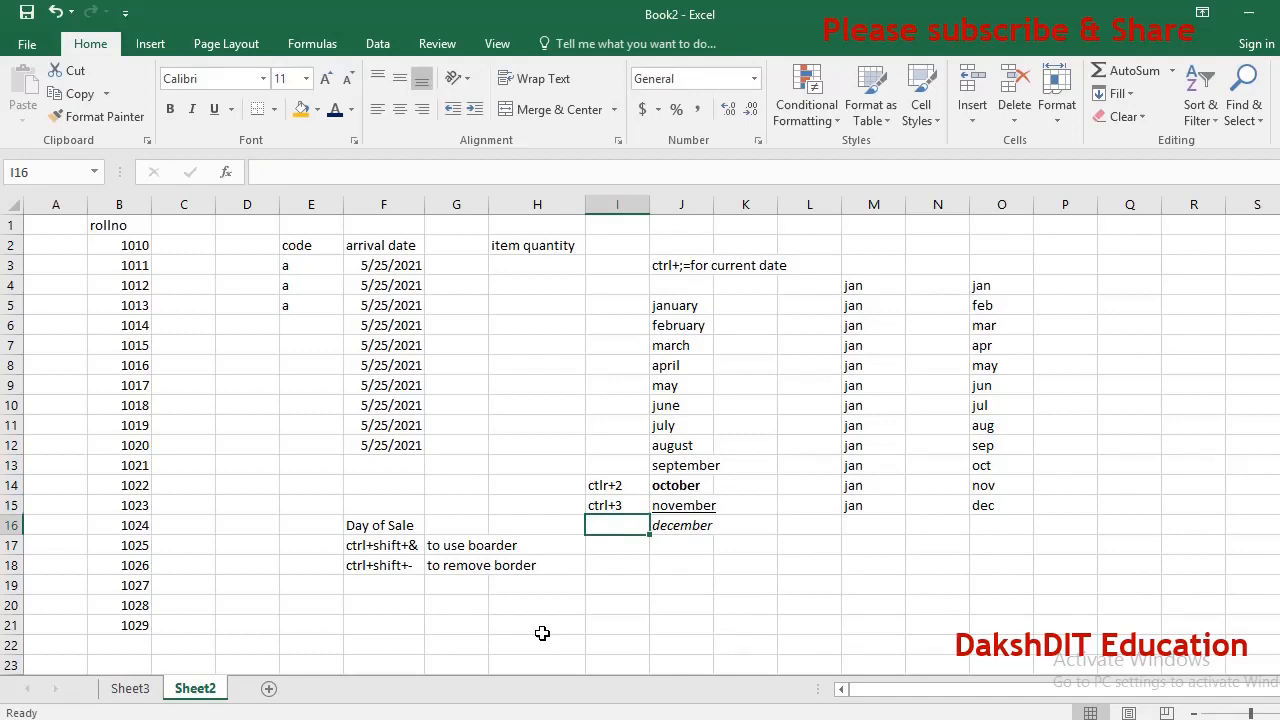
Enter the note ctrl+4 in I16 beside december.
type("ctr")
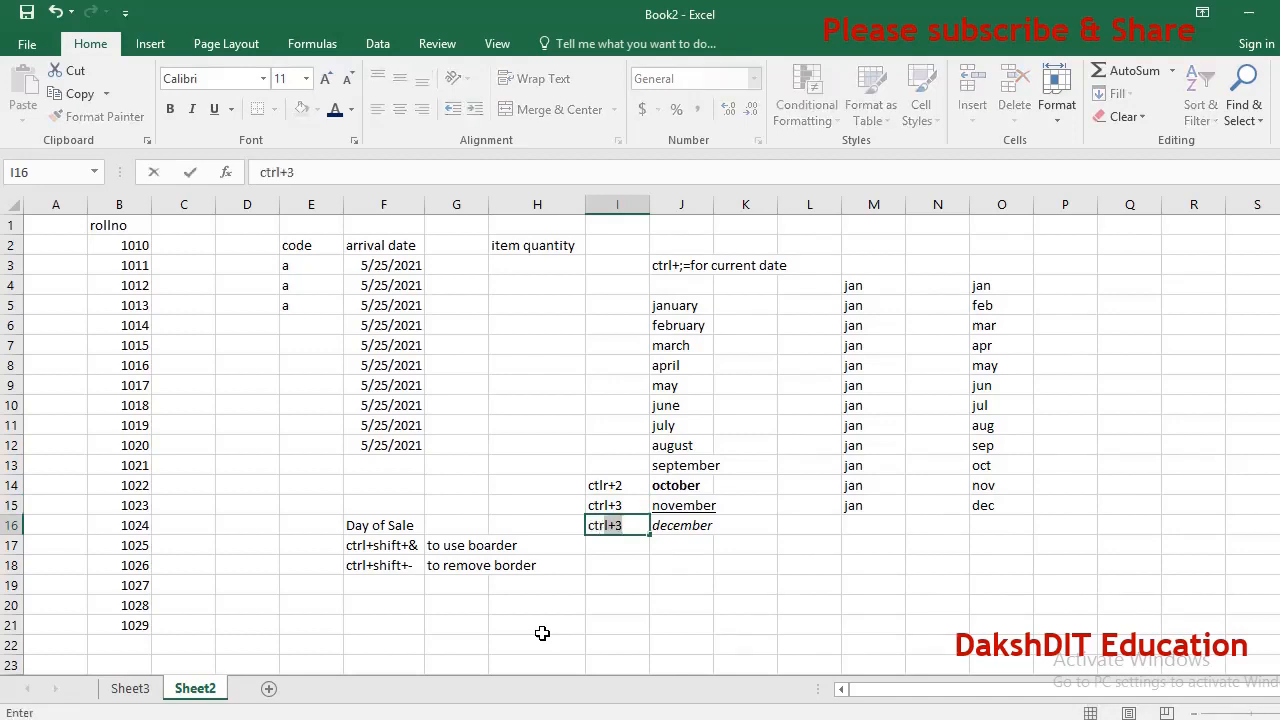
type("l")
type("+3")
key("BackSpace")
type("4")
key("ctrl+Return")
Replace the note in I14 with ctrl+2.
key("Up")
key("Up")
key("Up")
key("Down")
type("ct")
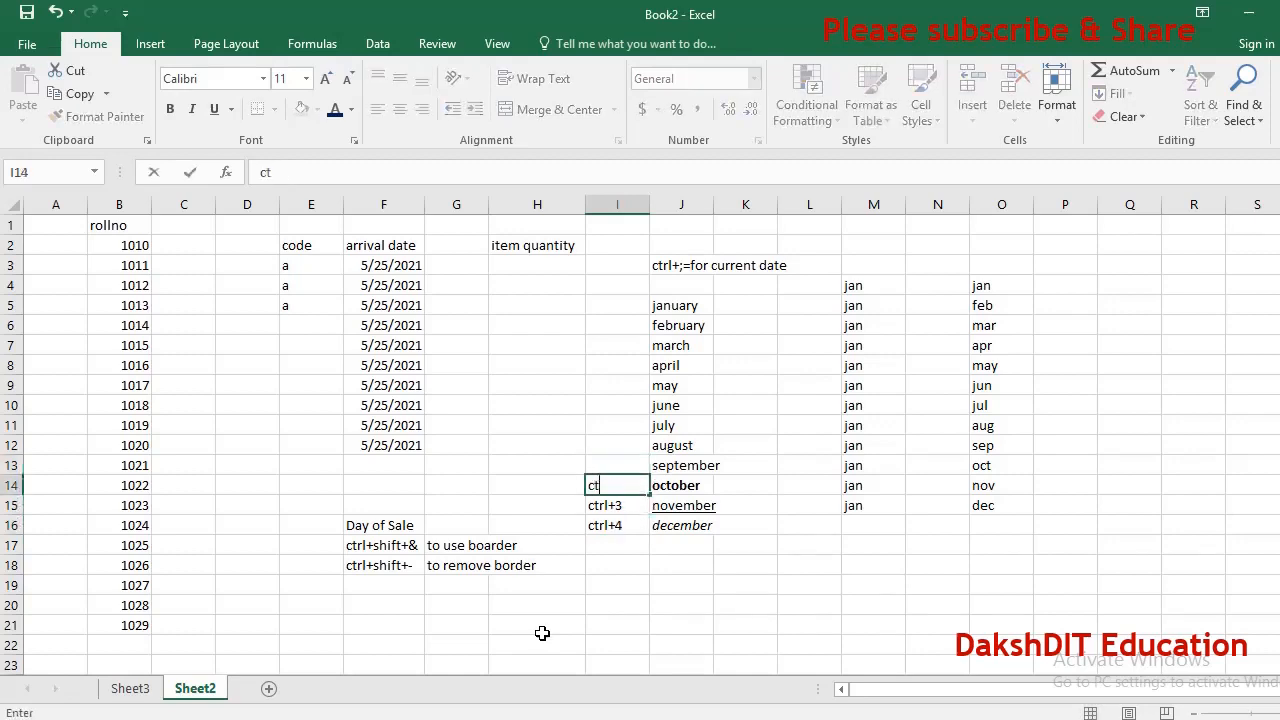
type("rl+2")
key("Down")
key("Down")
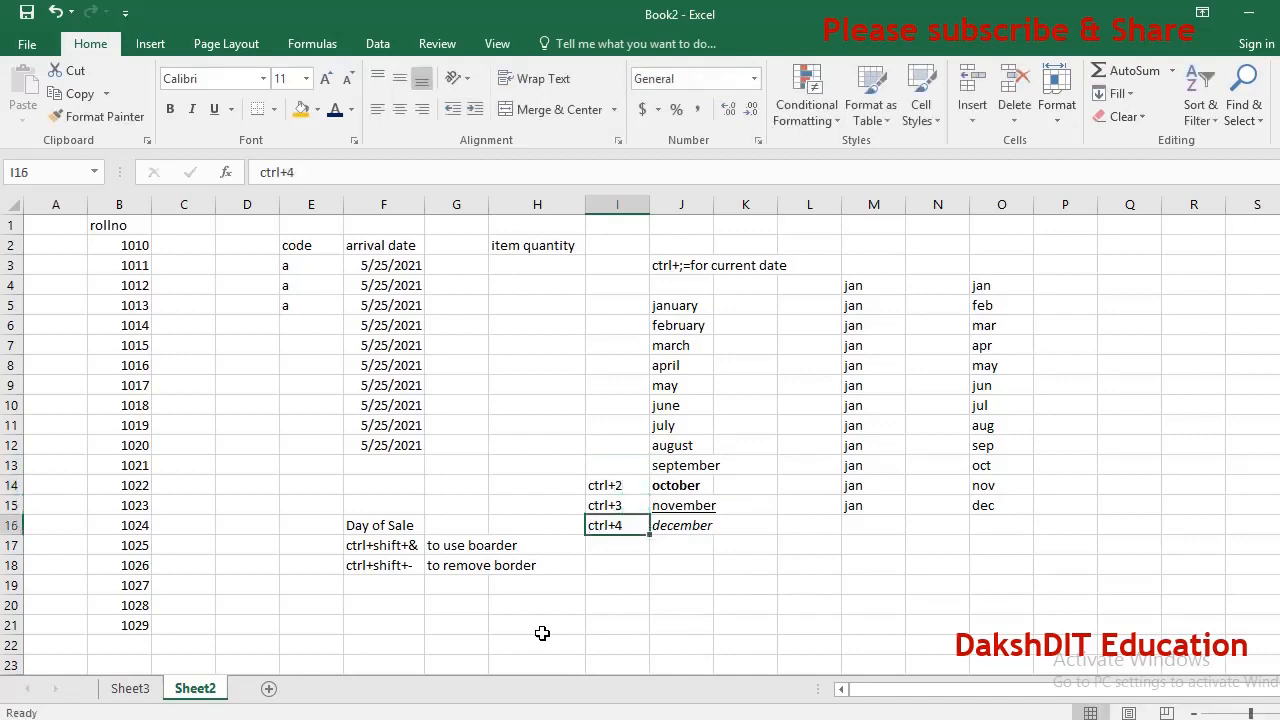
Insert a new blank worksheet before Sheet2.
left_click(142, 692)
left_click(210, 689)
key("shift+F11")
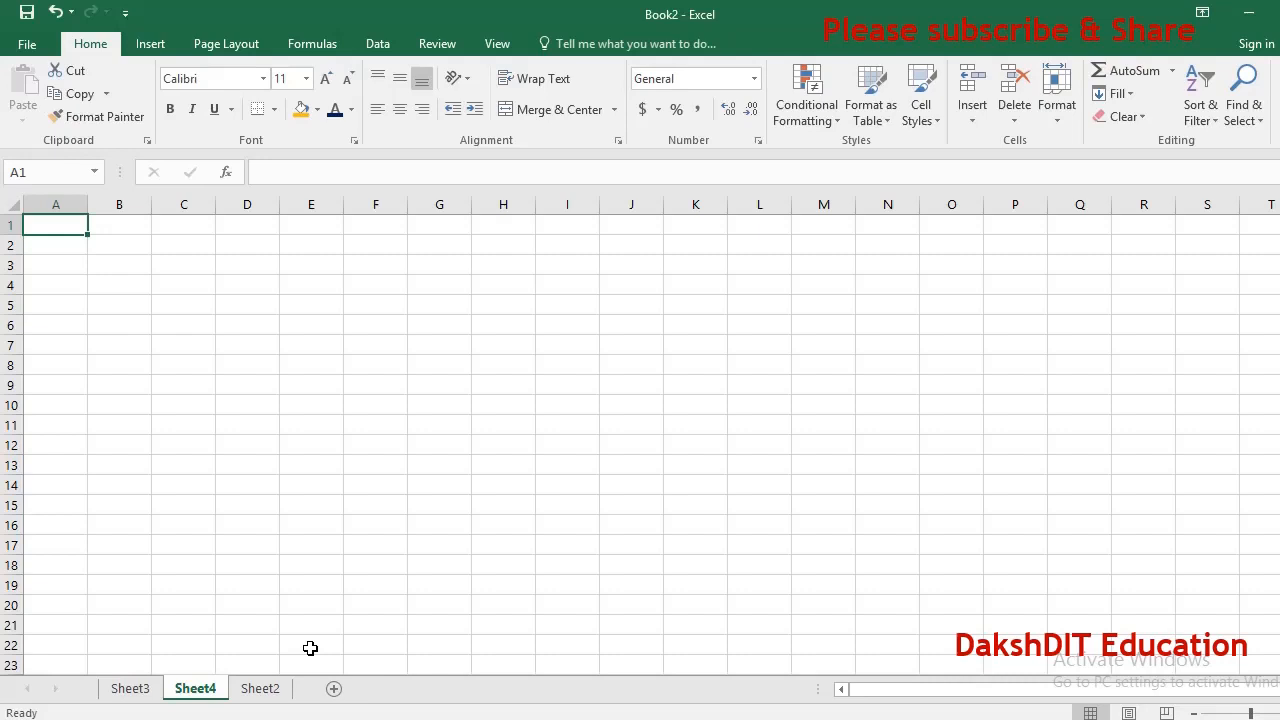
Switch back and forth between the worksheets, returning to Sheet2.
key("ctrl+Page_Down")
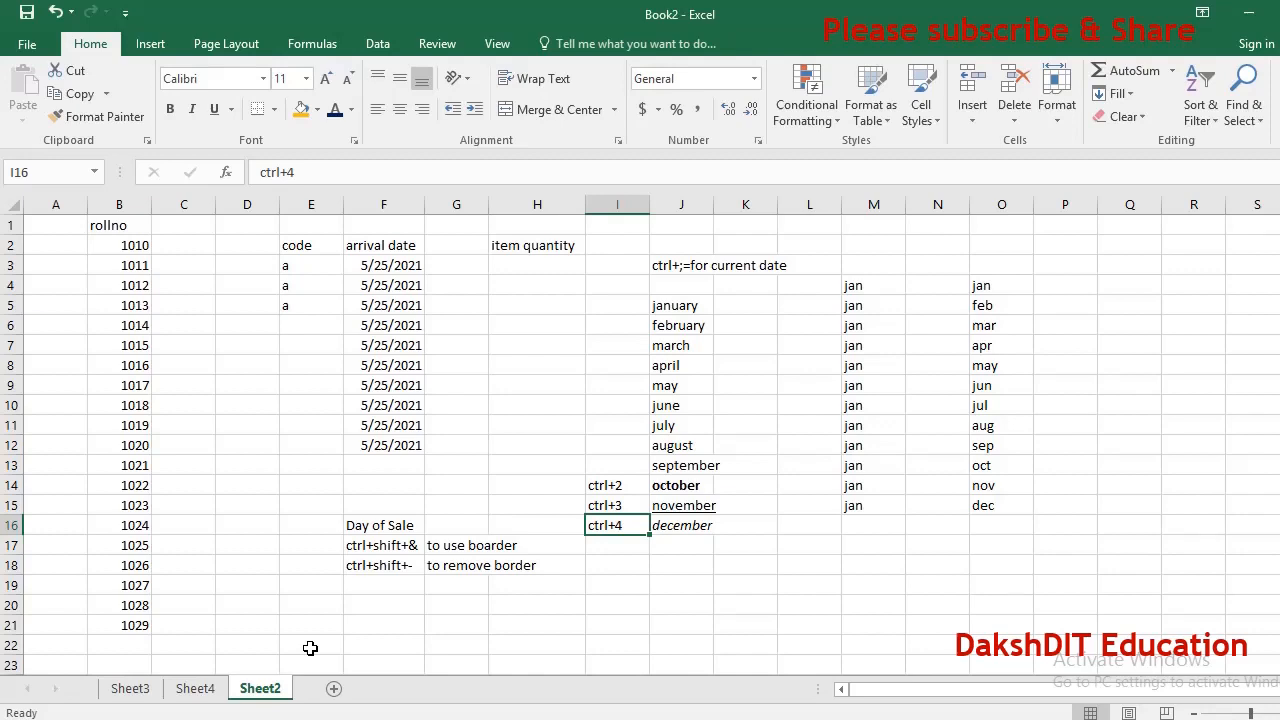
key("ctrl+Page_Up")
key("ctrl+Page_Up")
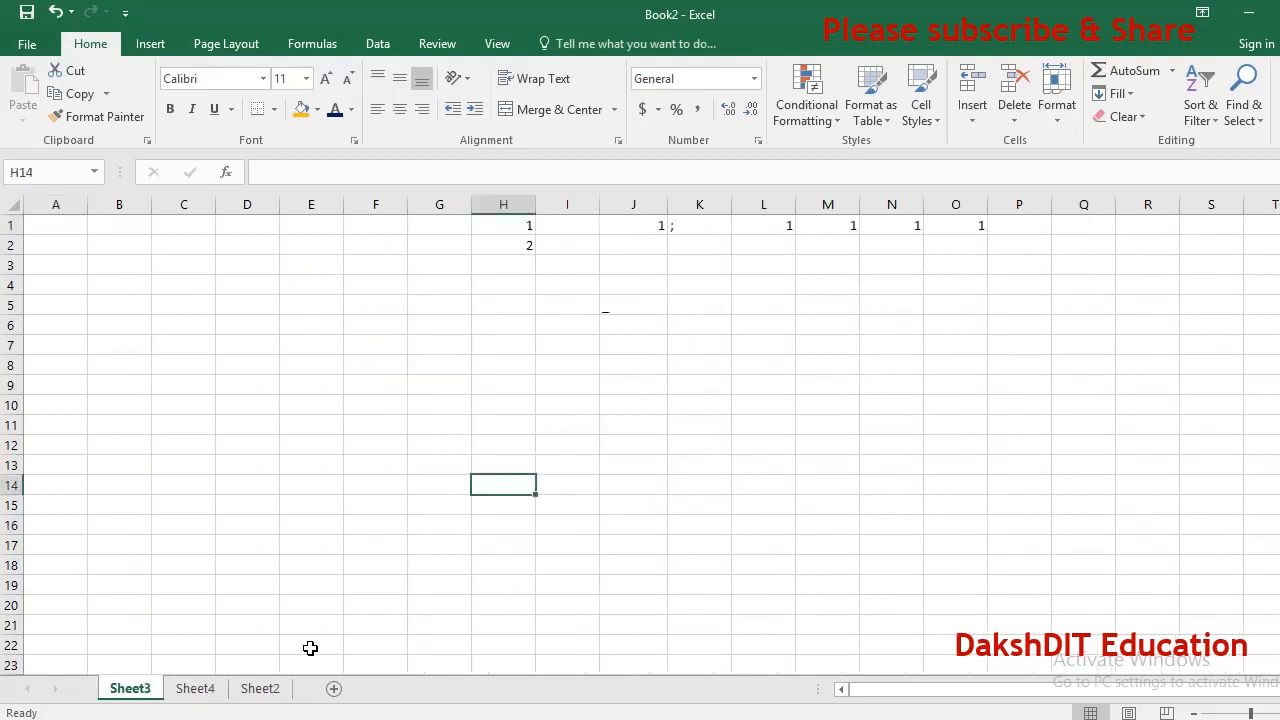
key("Up")
key("Up")
key("Up")
key("Up")
key("Up")
key("Up")
key("Up")
key("Up")
key("Up")
key("Up")
key("Up")
key("Up")
key("Up")
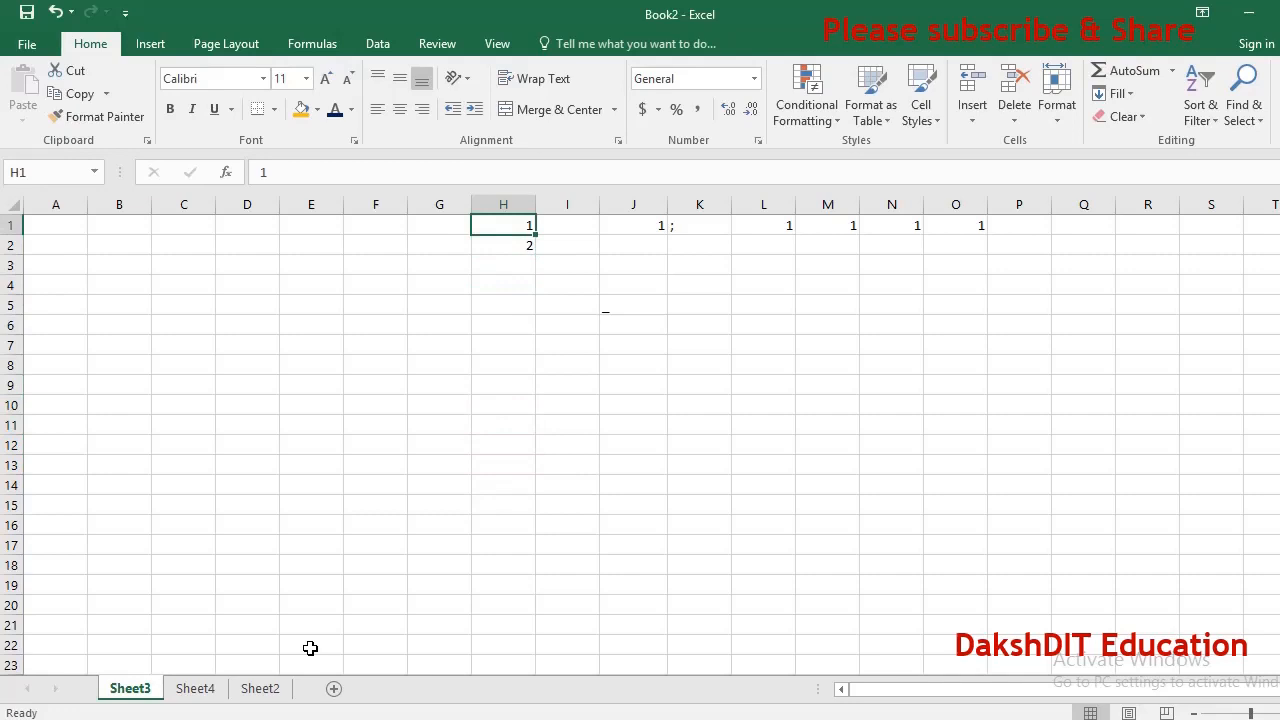
key("ctrl+Page_Down")
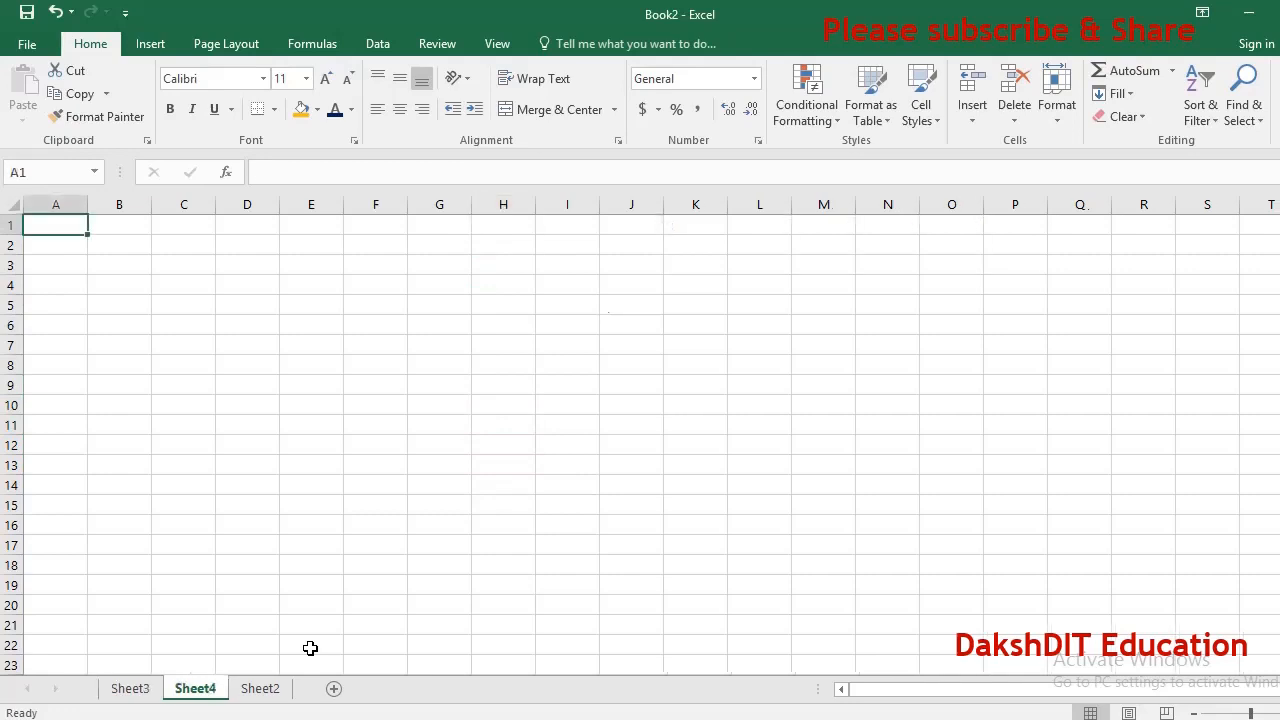
key("ctrl+Page_Down")
Clear the january entry from J5.
key("Up")
key("Up")
key("Up")
key("Up")
key("Up")
key("Up")
key("Up")
key("Up")
key("Up")
key("Up")
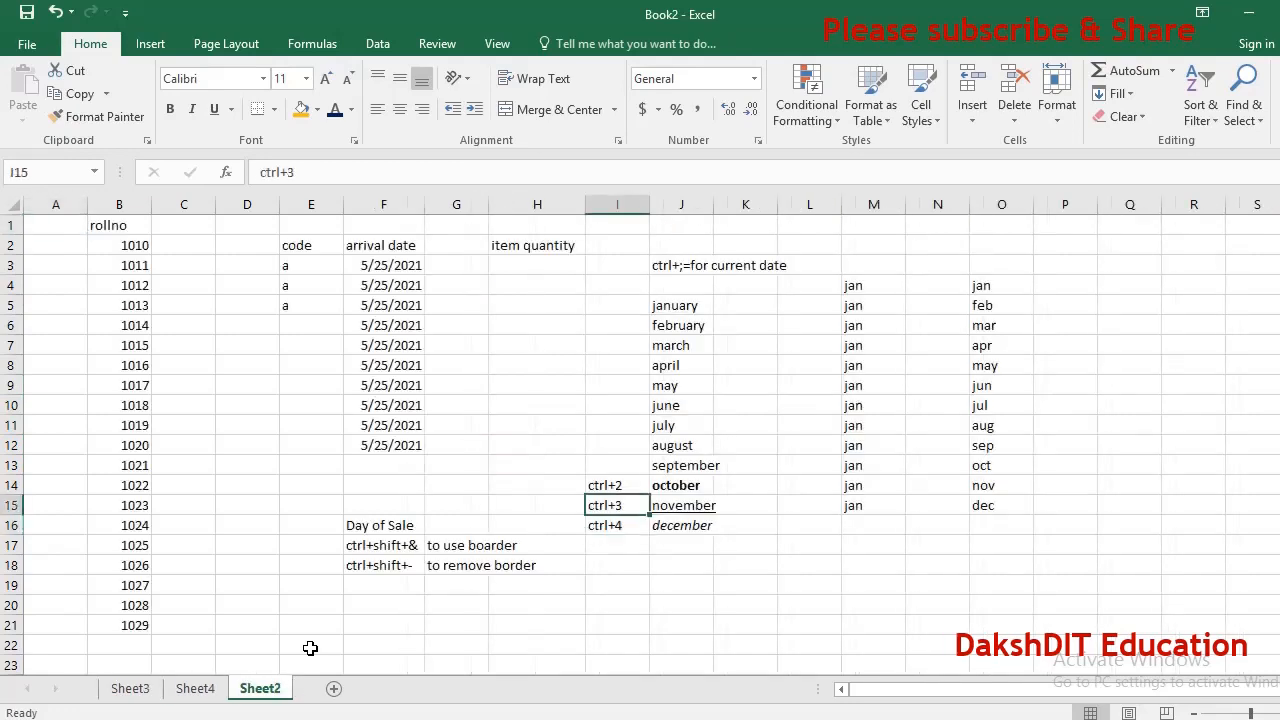
key("Right")
key("Up")
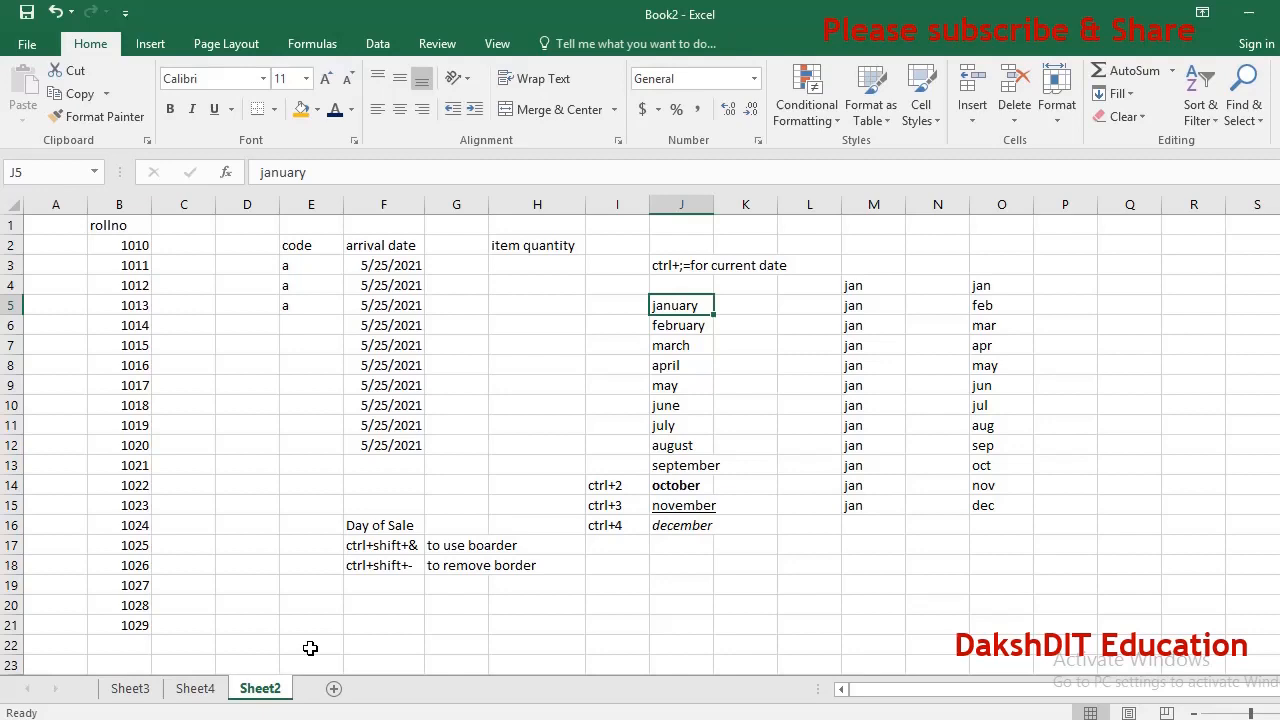
key("Delete")
key("Down")
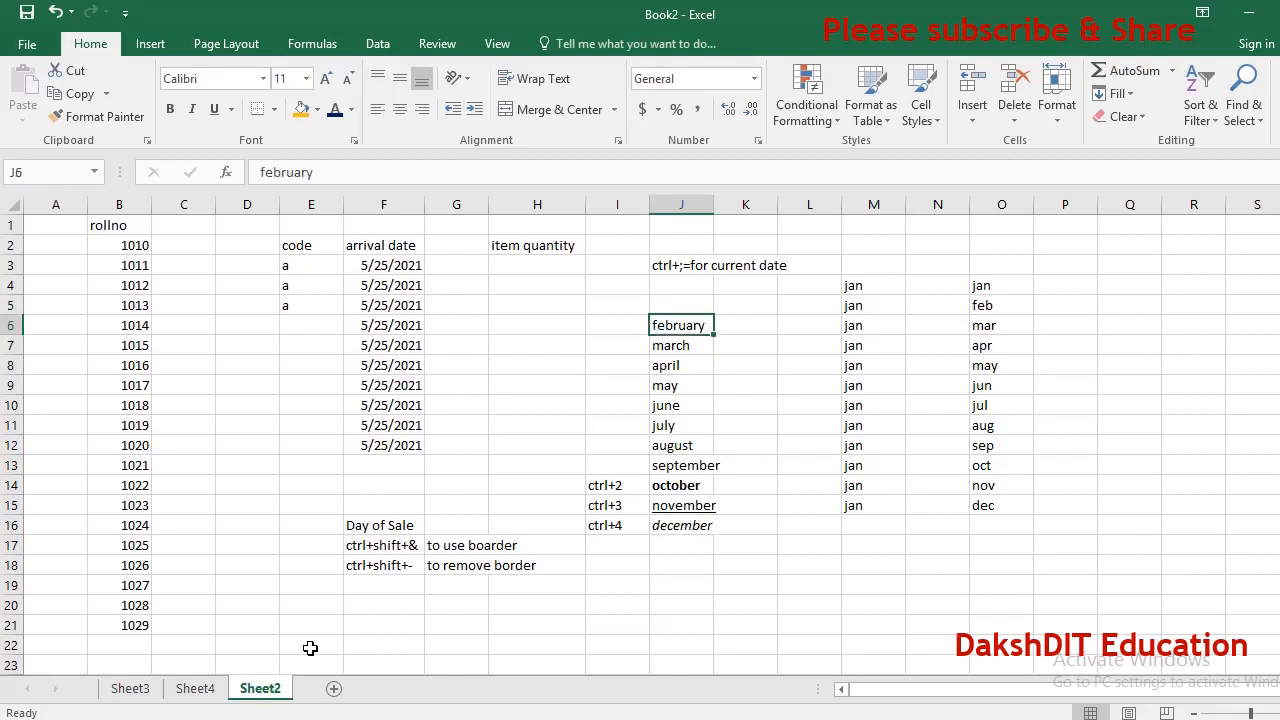
Edit the H2 heading so it reads item quantity for order.
key("Up")
key("Up")
key("Left")
key("Left")
key("Up")
key("Up")
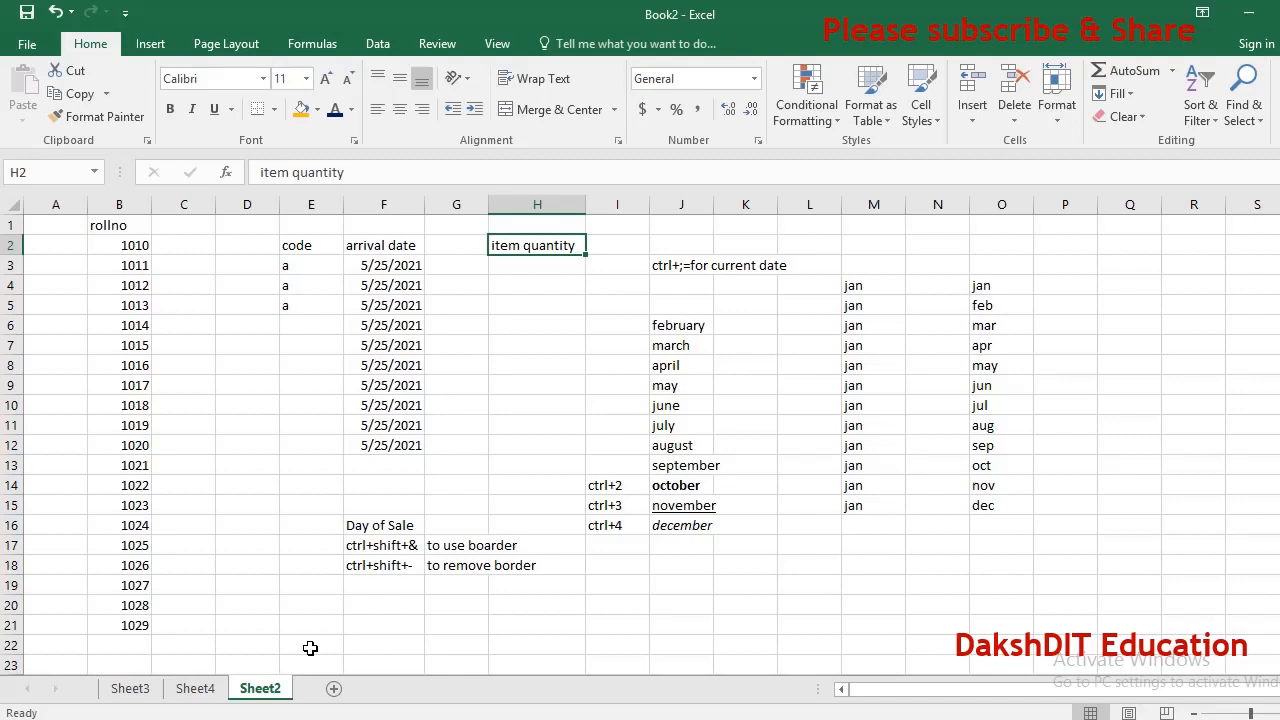
key("F2")
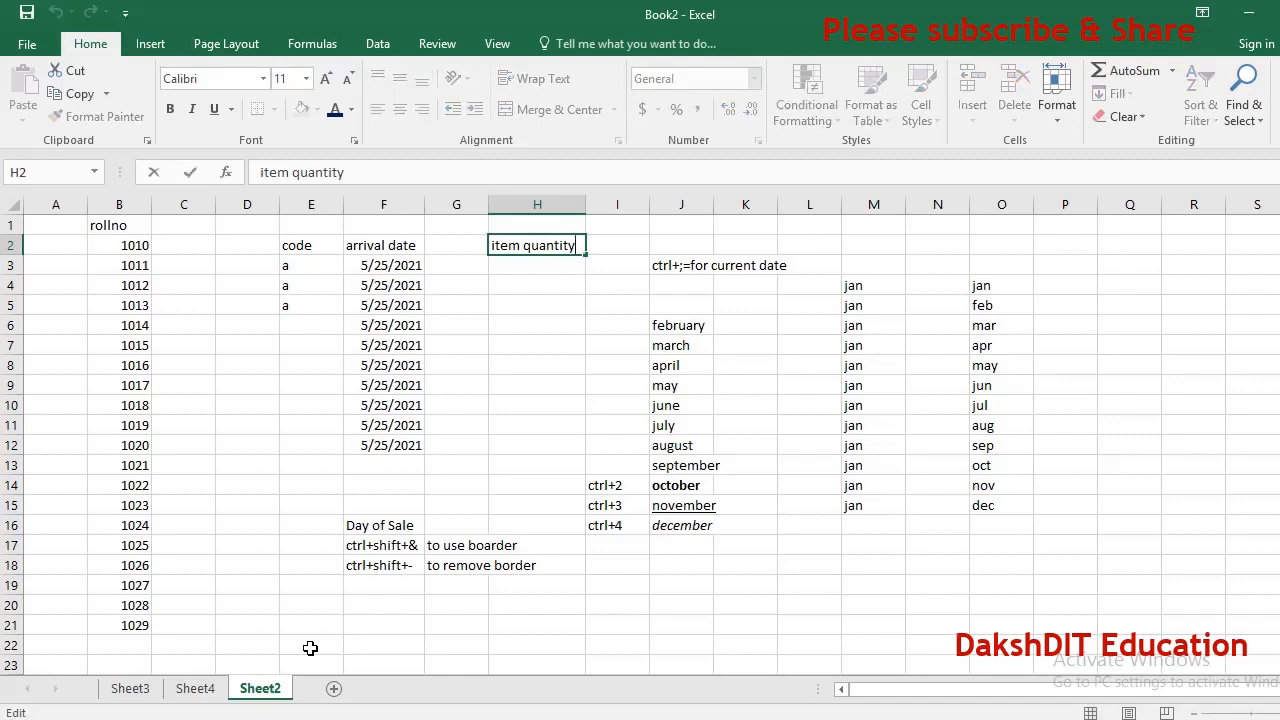
type("for order")
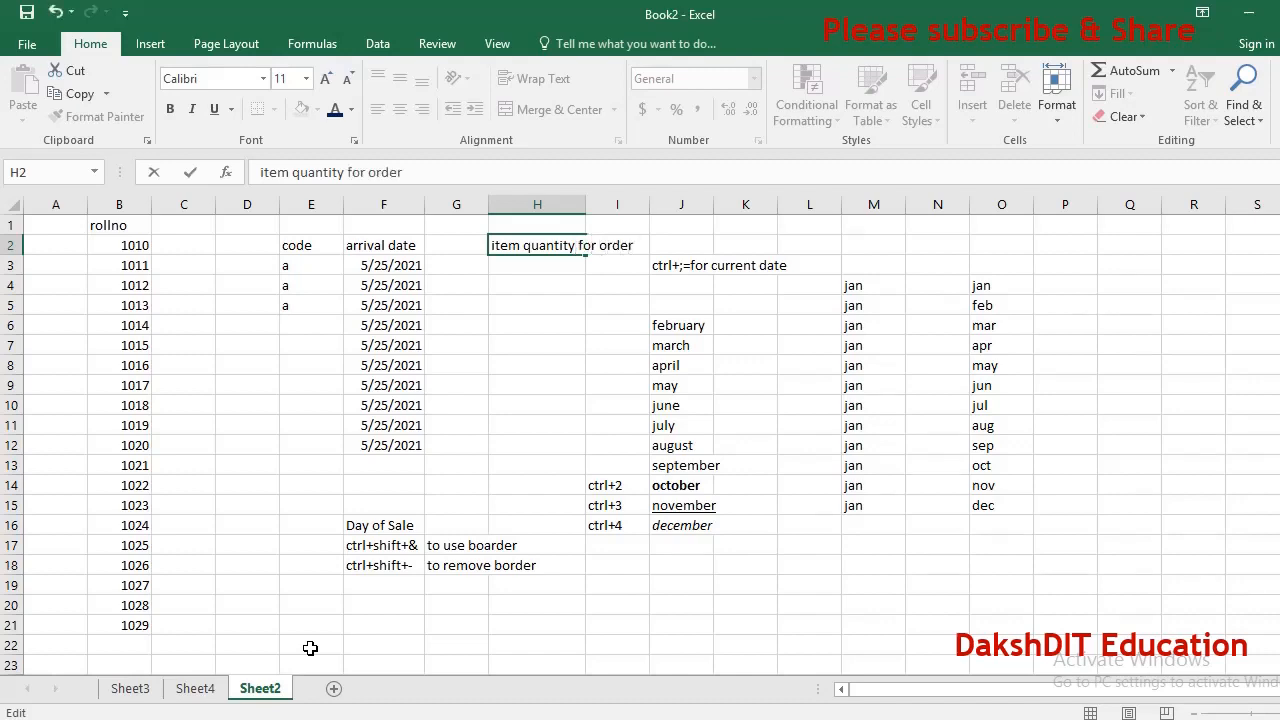
key("Return")
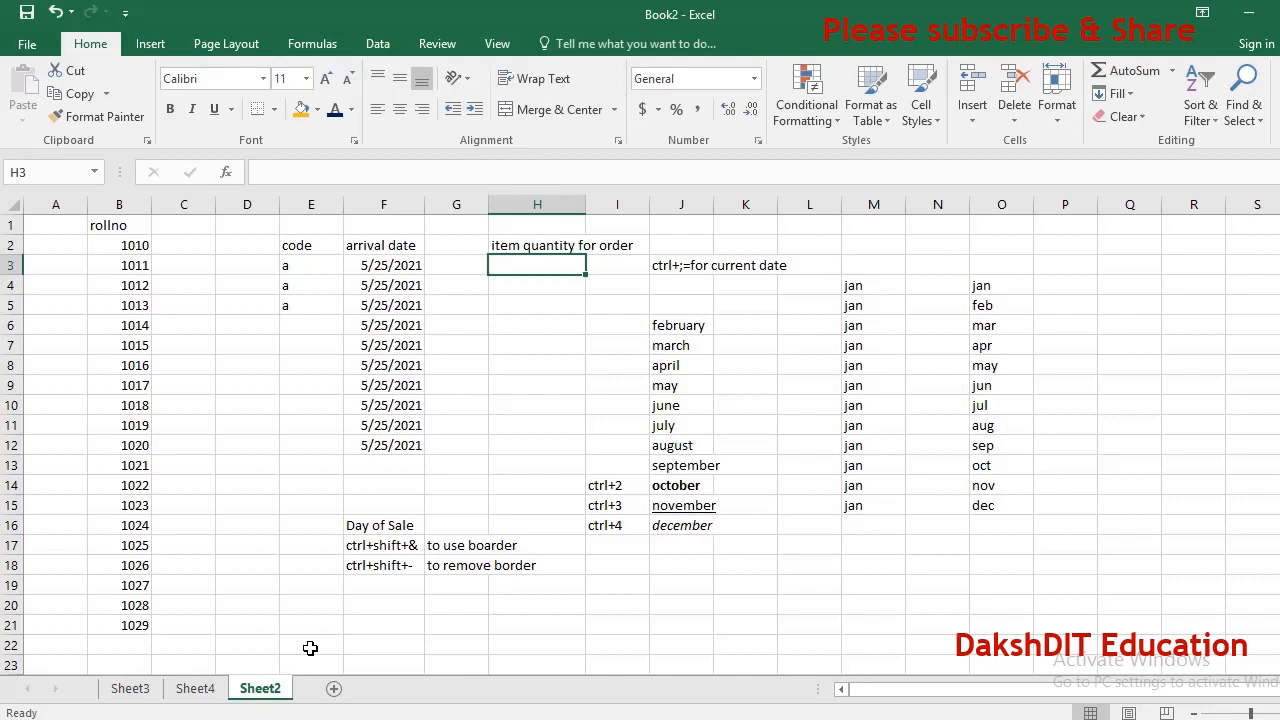
Delete the Sheet2 worksheet.
key("alt")
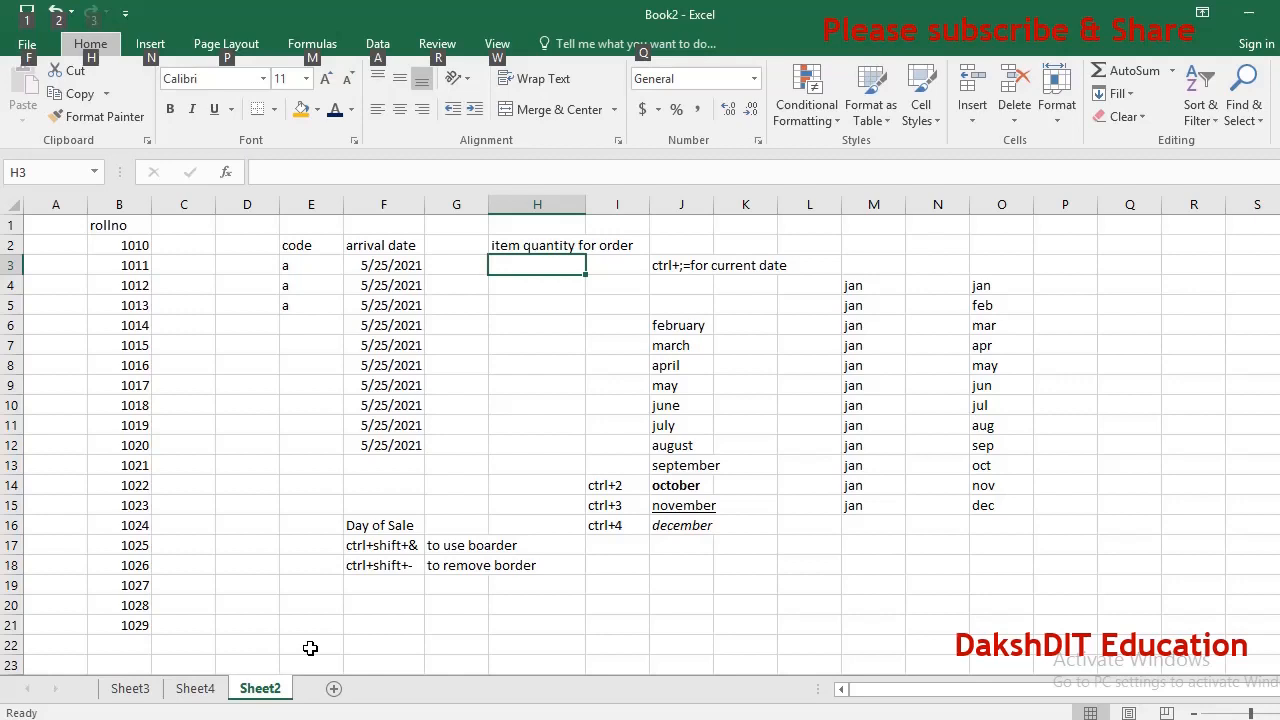
key("h")
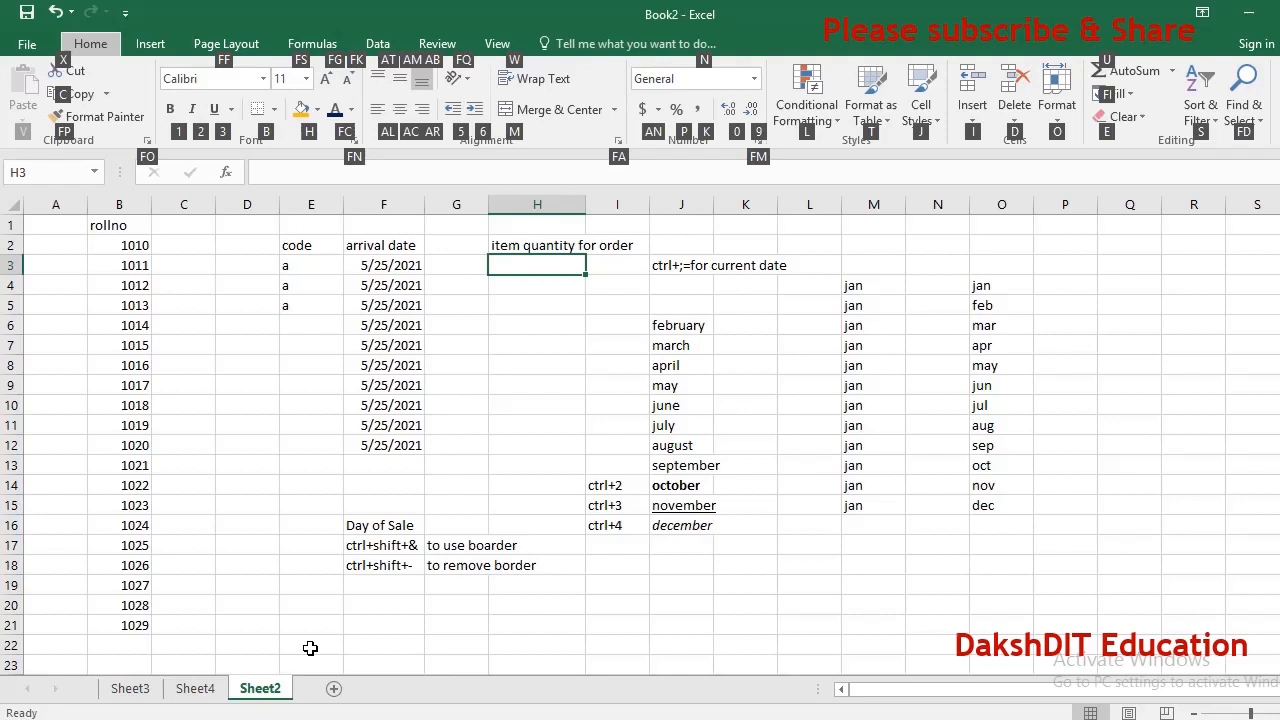
key("d")
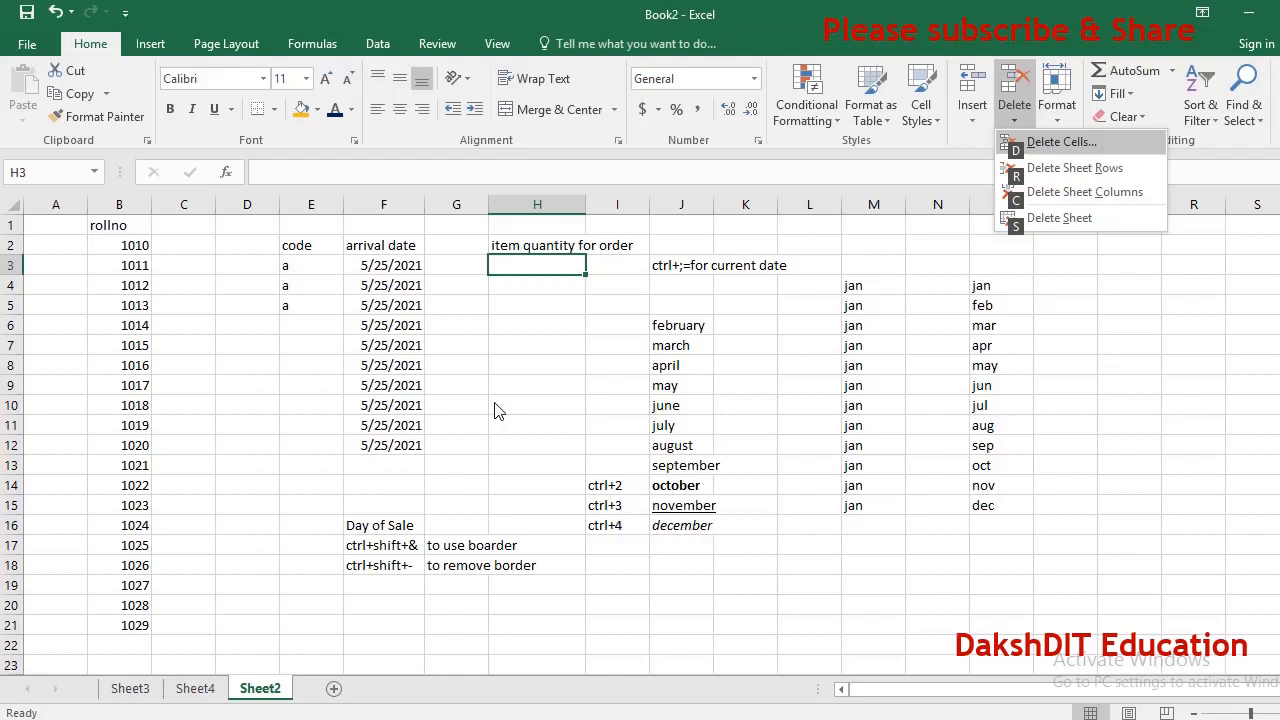
key("s")
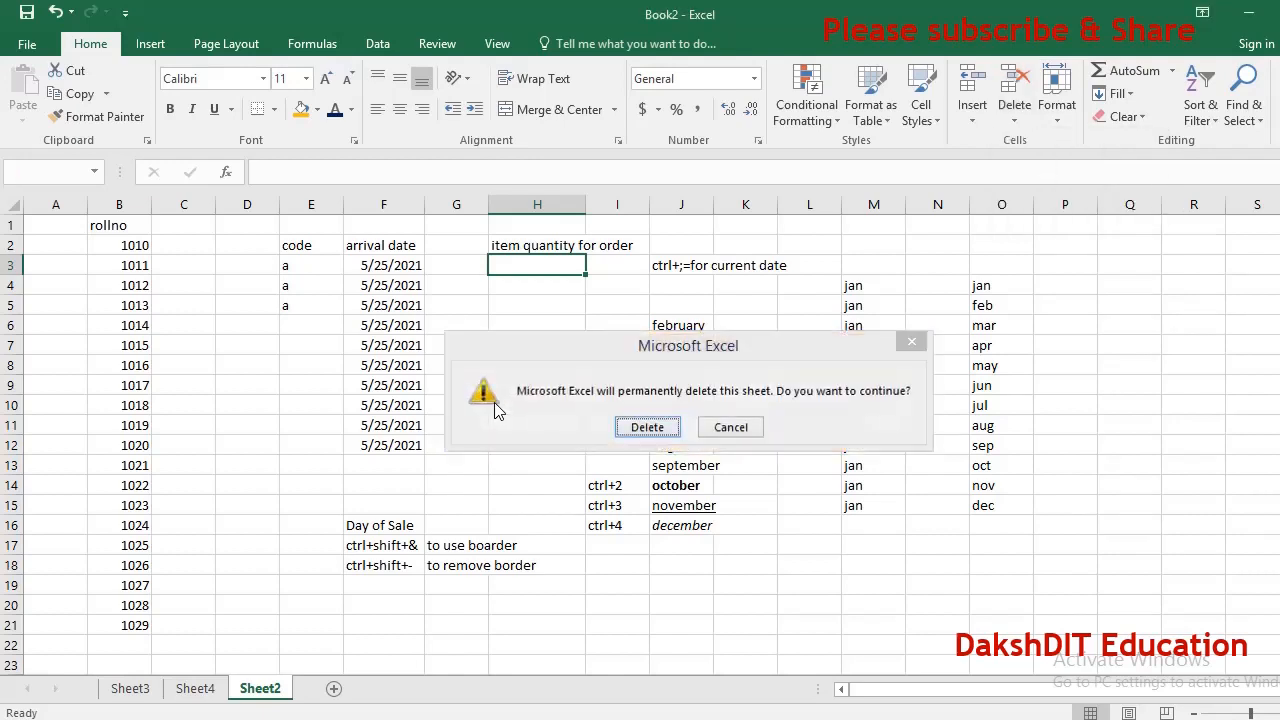
key("Return")
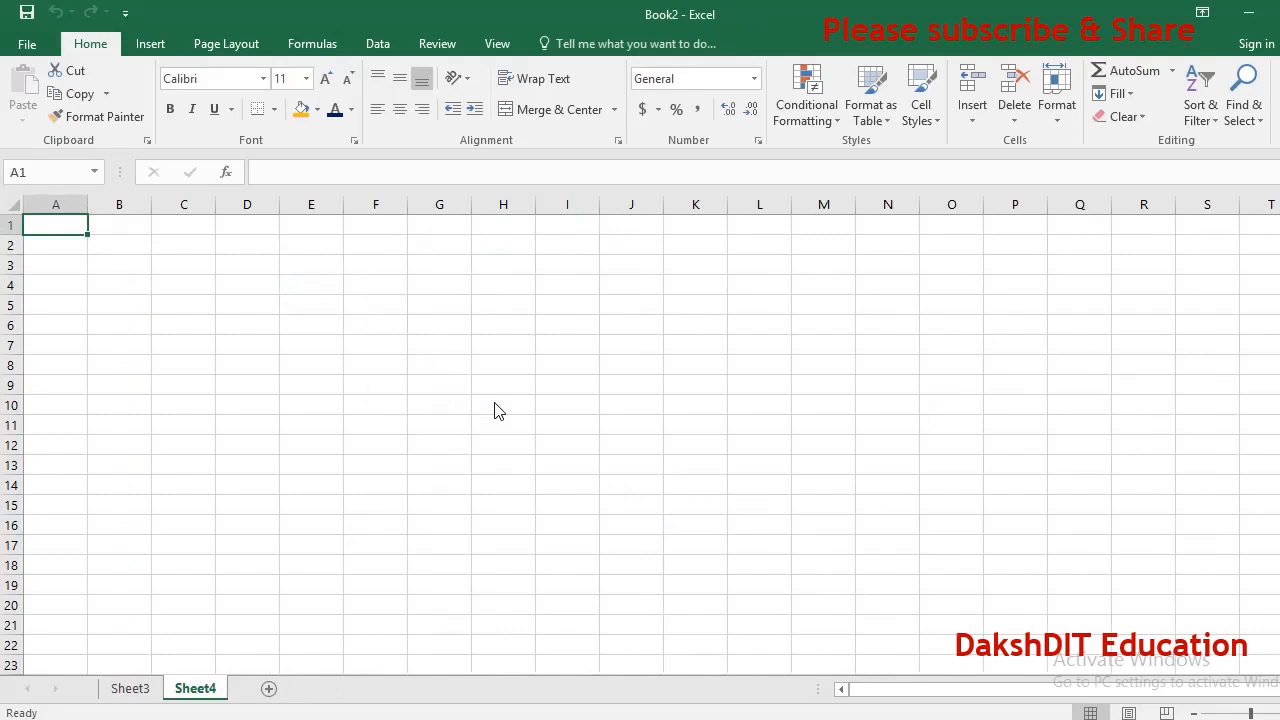